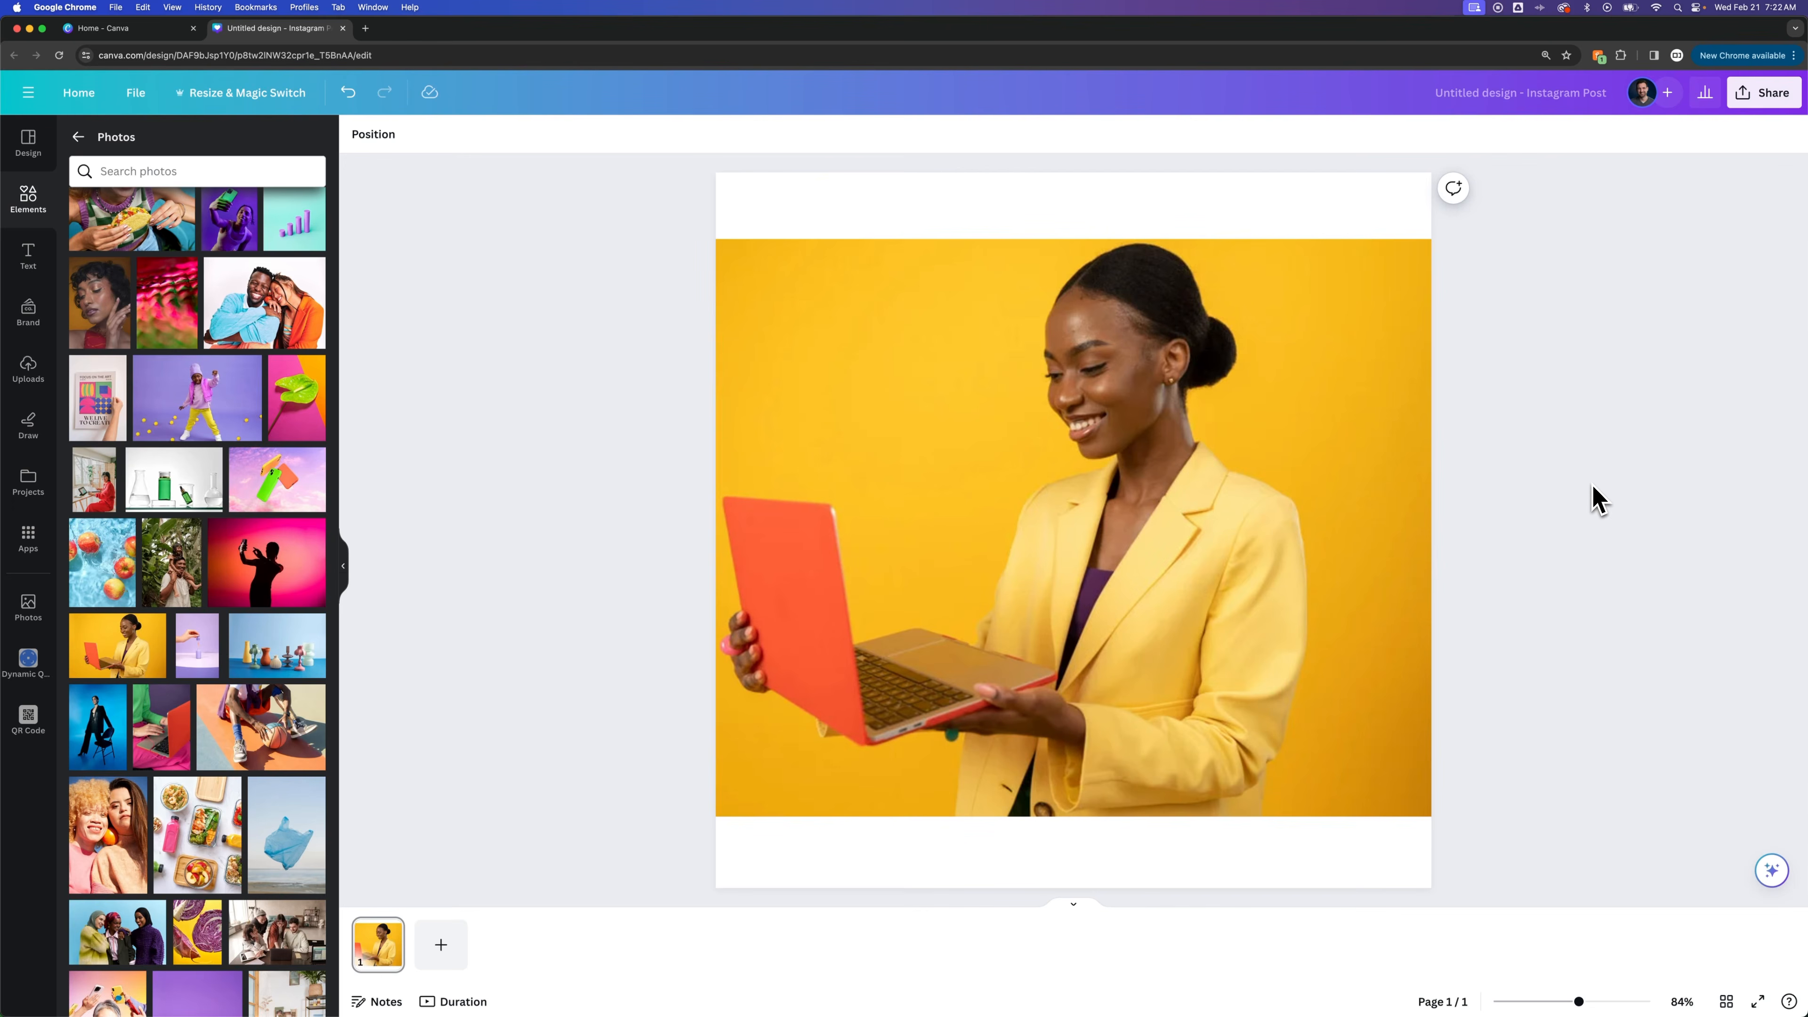
- Start Magic Edit on the photo of the woman with the laptop and brush over most of her yellow jacket at brush size 67
click(1342, 416)
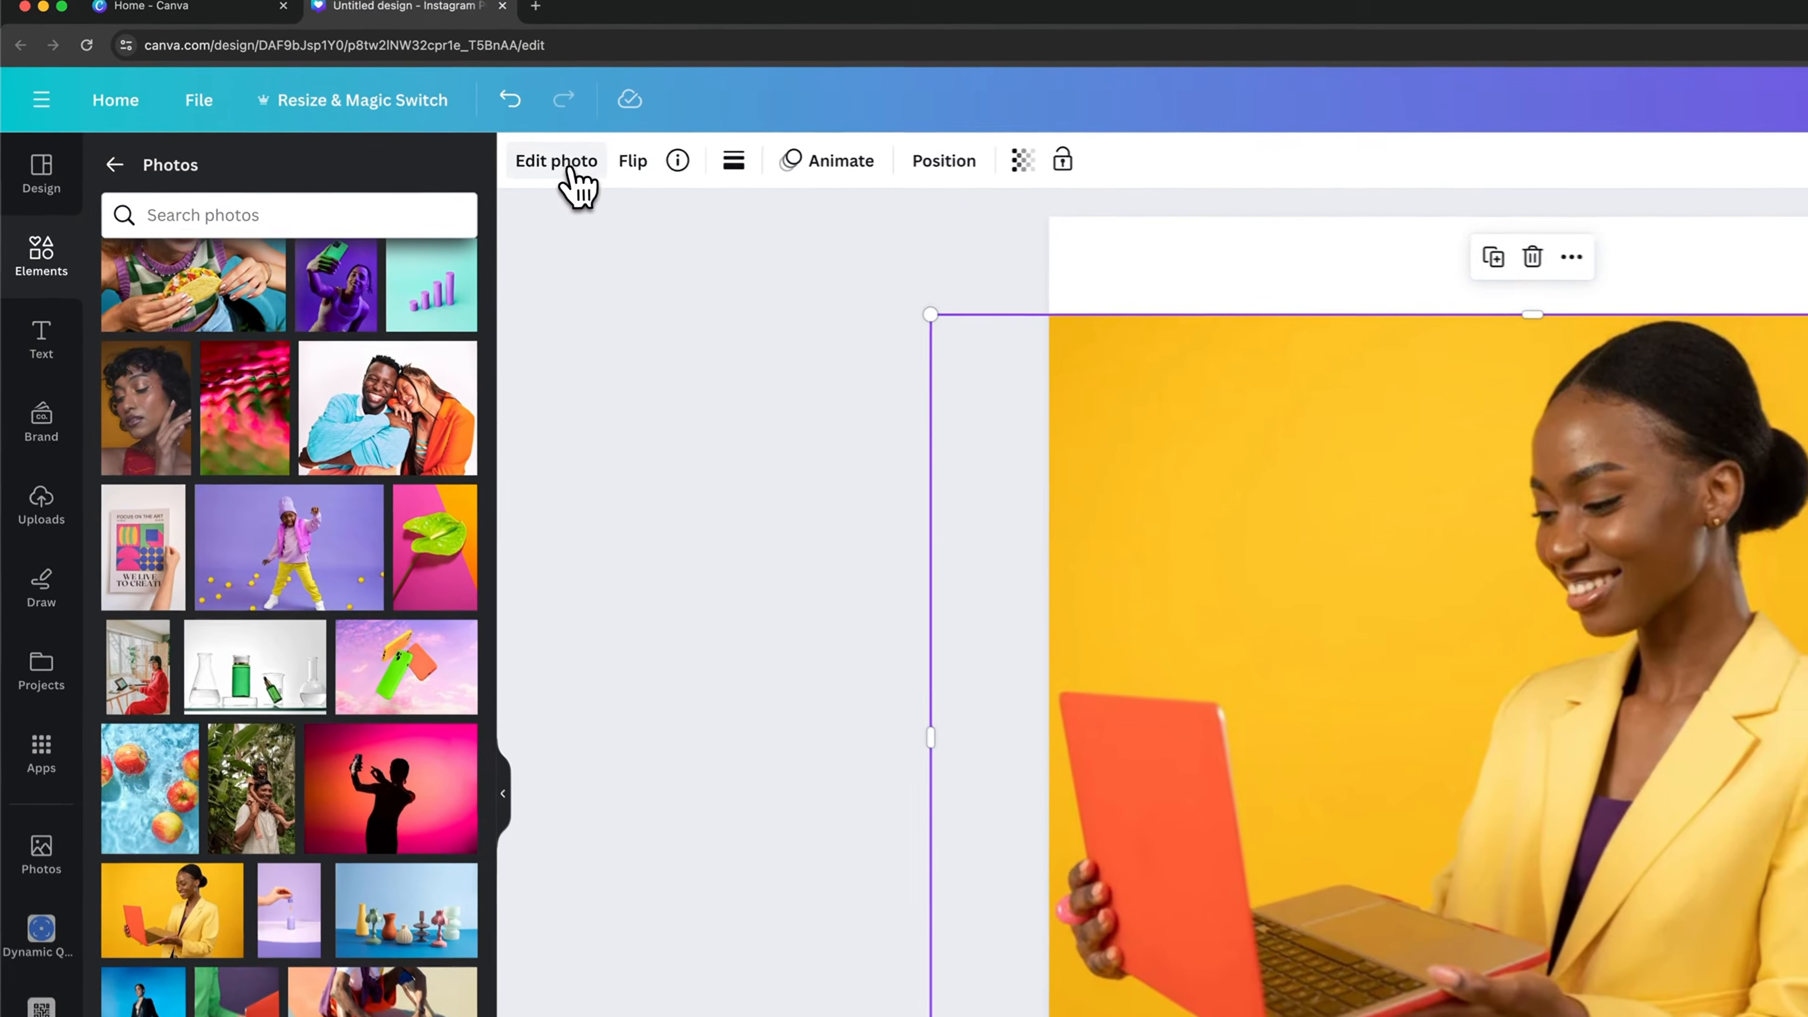
click(582, 172)
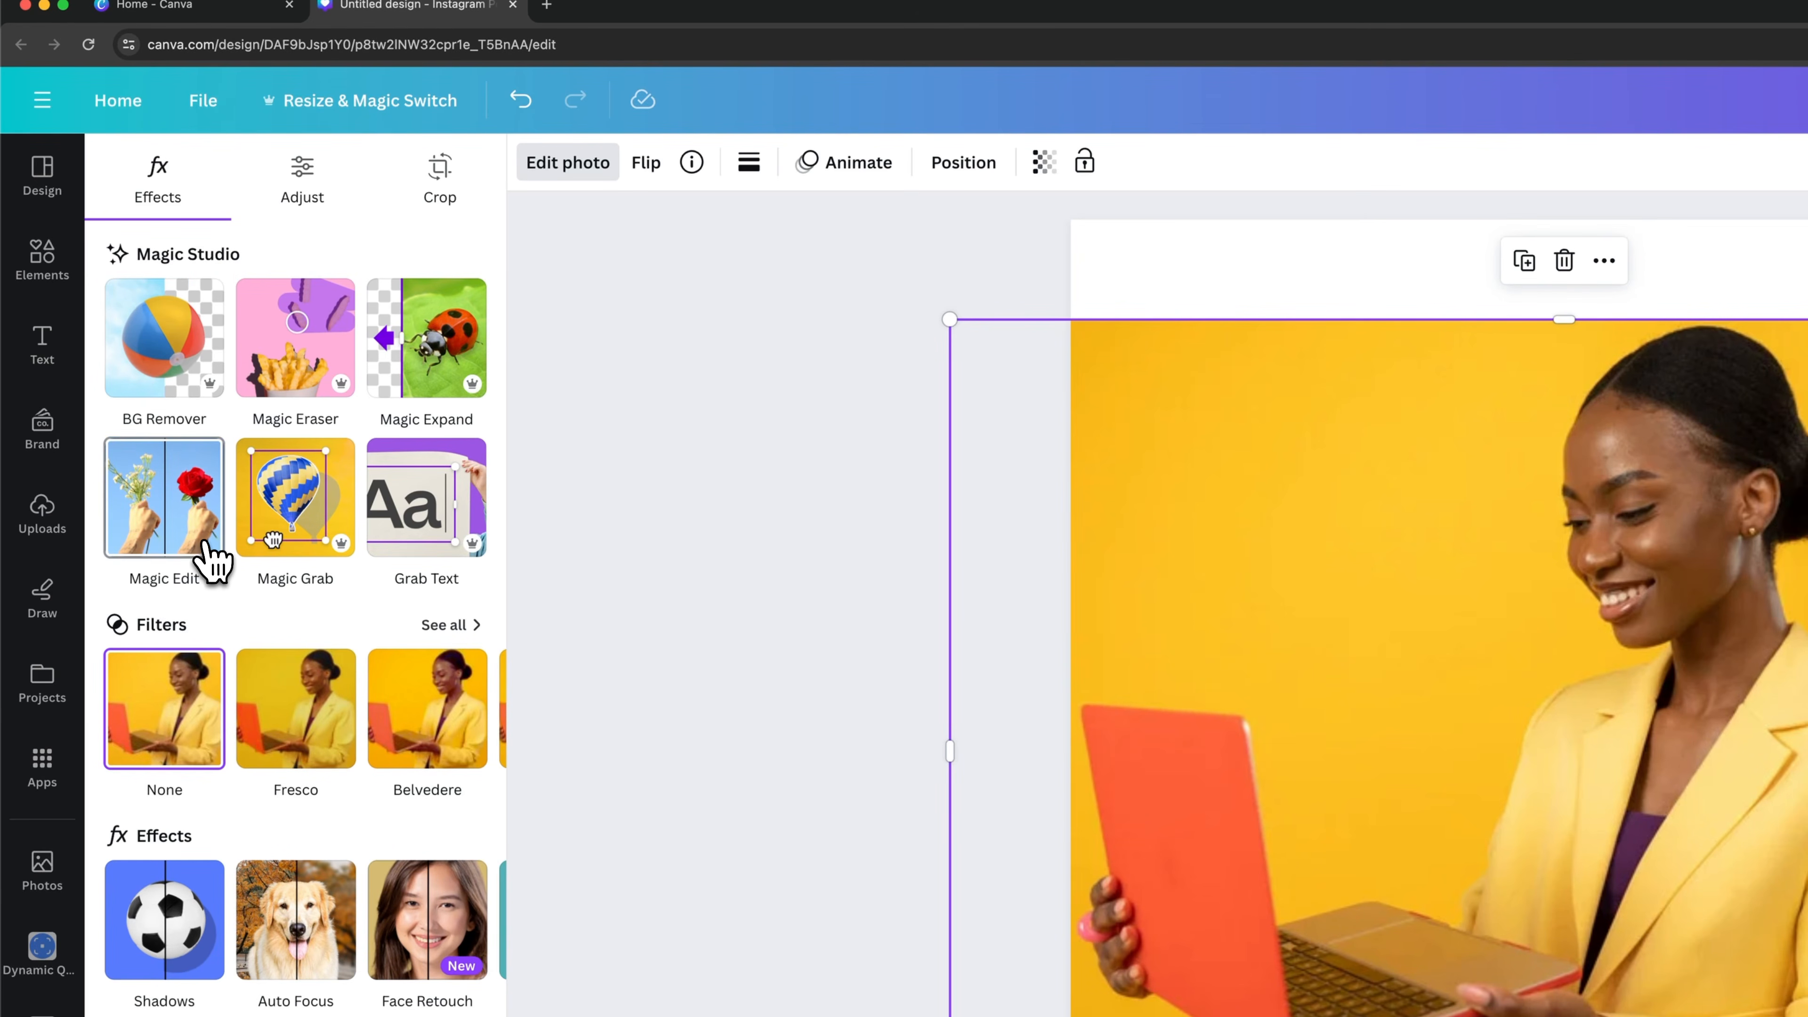
click(171, 522)
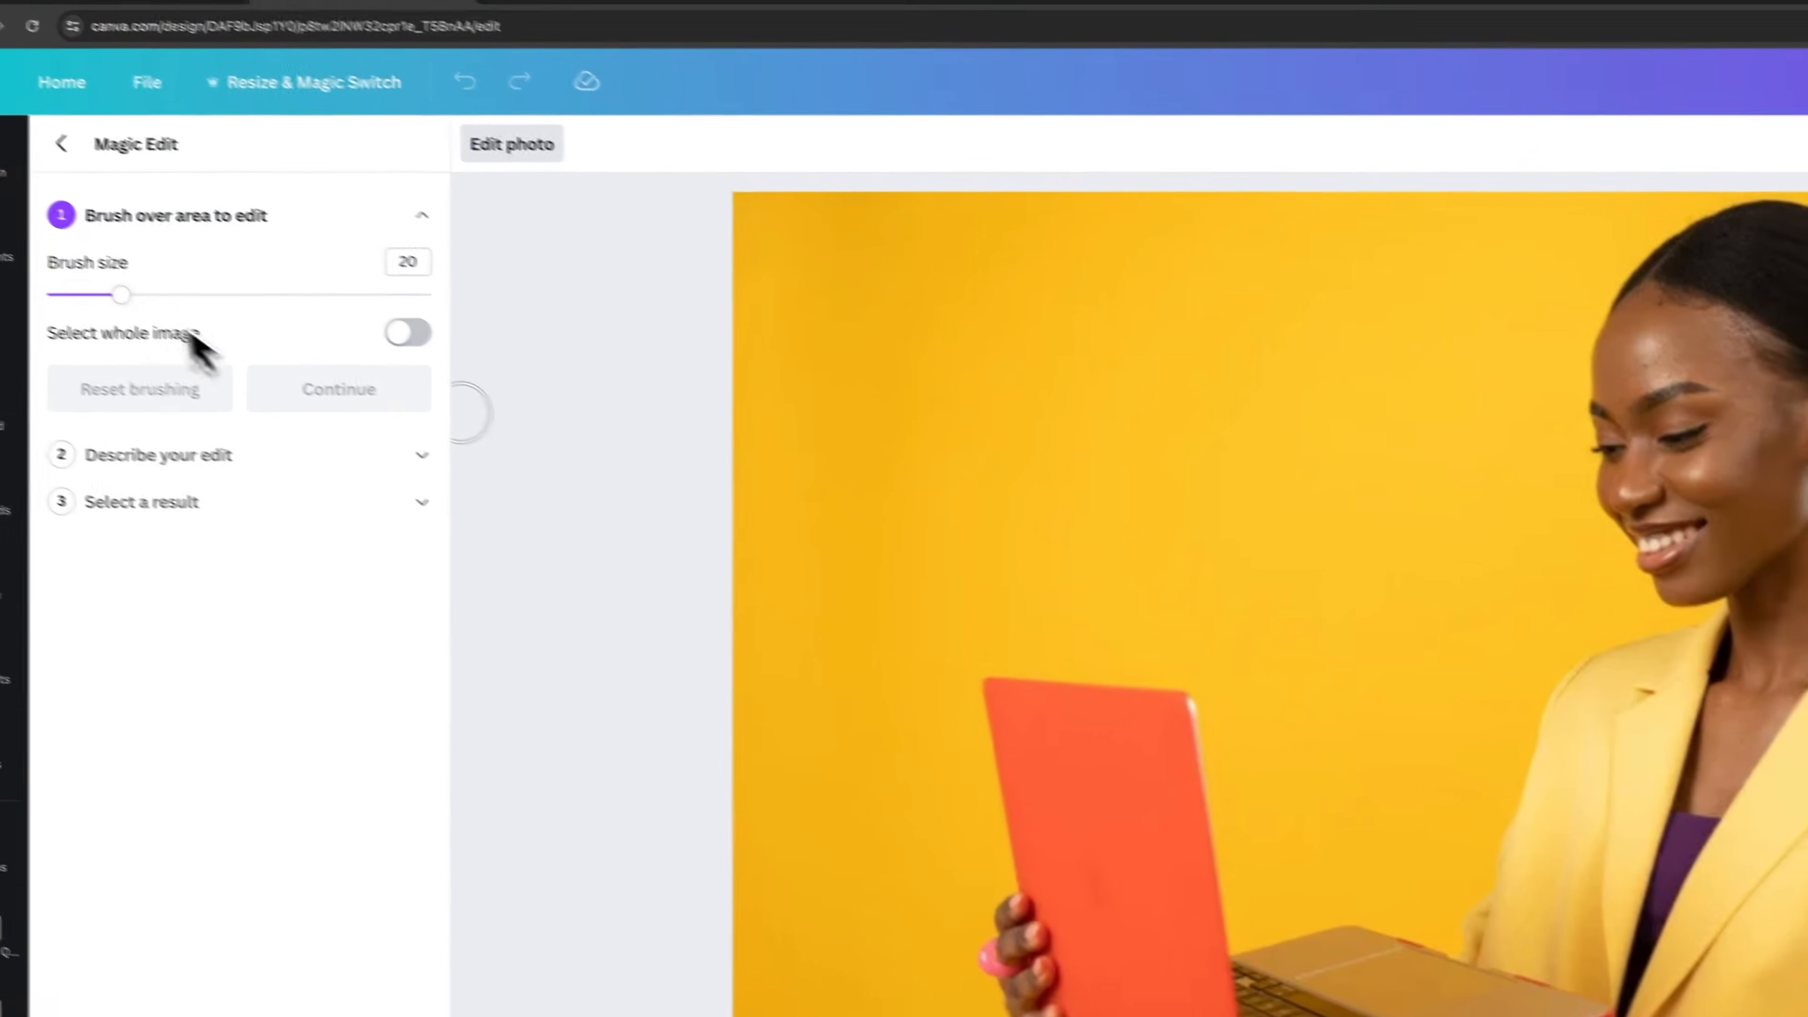
drag(0, 182, 68, 185)
mouse_move(411, 341)
mouse_down()
mouse_move(245, 345)
mouse_move(422, 346)
mouse_move(283, 347)
mouse_move(404, 348)
mouse_move(368, 346)
mouse_up()
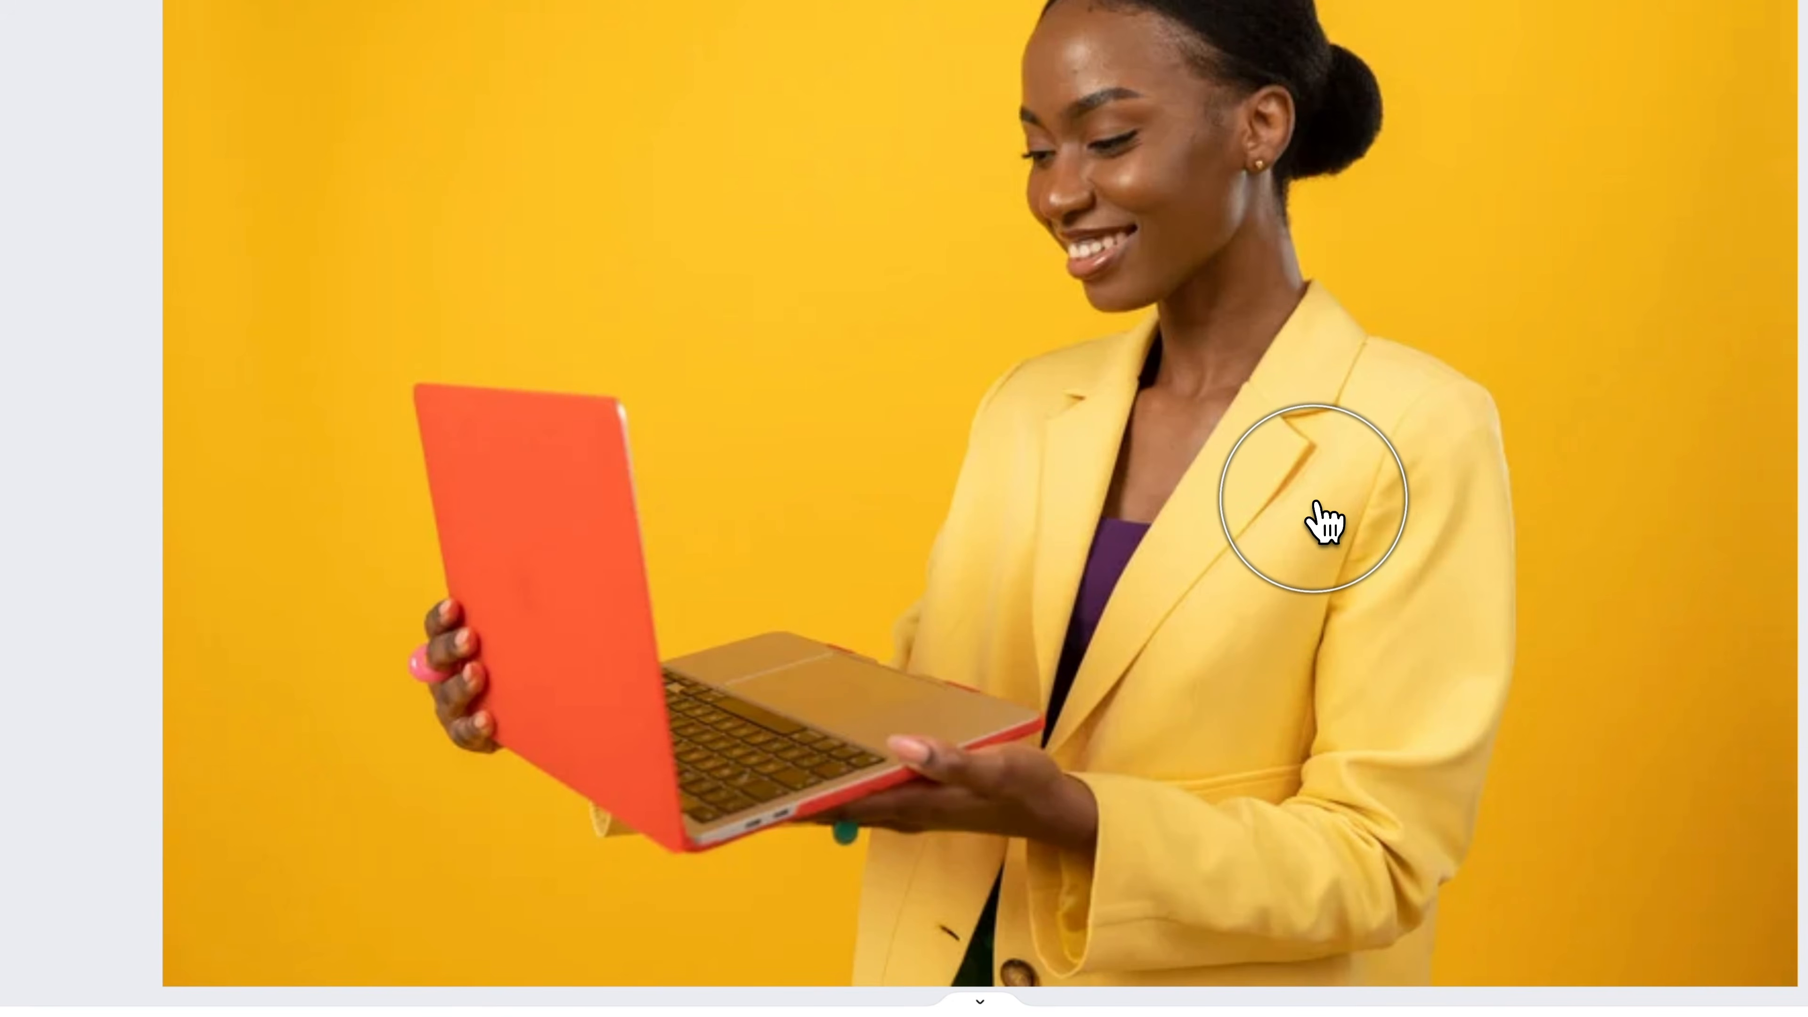
mouse_move(1326, 376)
mouse_down()
mouse_move(1408, 432)
mouse_move(1424, 541)
mouse_move(1427, 689)
mouse_move(1371, 907)
mouse_move(1066, 916)
mouse_move(898, 951)
mouse_up()
mouse_move(812, 854)
mouse_down()
mouse_move(1033, 834)
mouse_move(1089, 736)
mouse_move(1086, 657)
mouse_move(1057, 638)
mouse_move(1113, 644)
mouse_move(1184, 696)
mouse_move(1252, 519)
mouse_move(1226, 391)
mouse_move(1202, 372)
mouse_move(1080, 541)
mouse_move(1074, 608)
mouse_up()
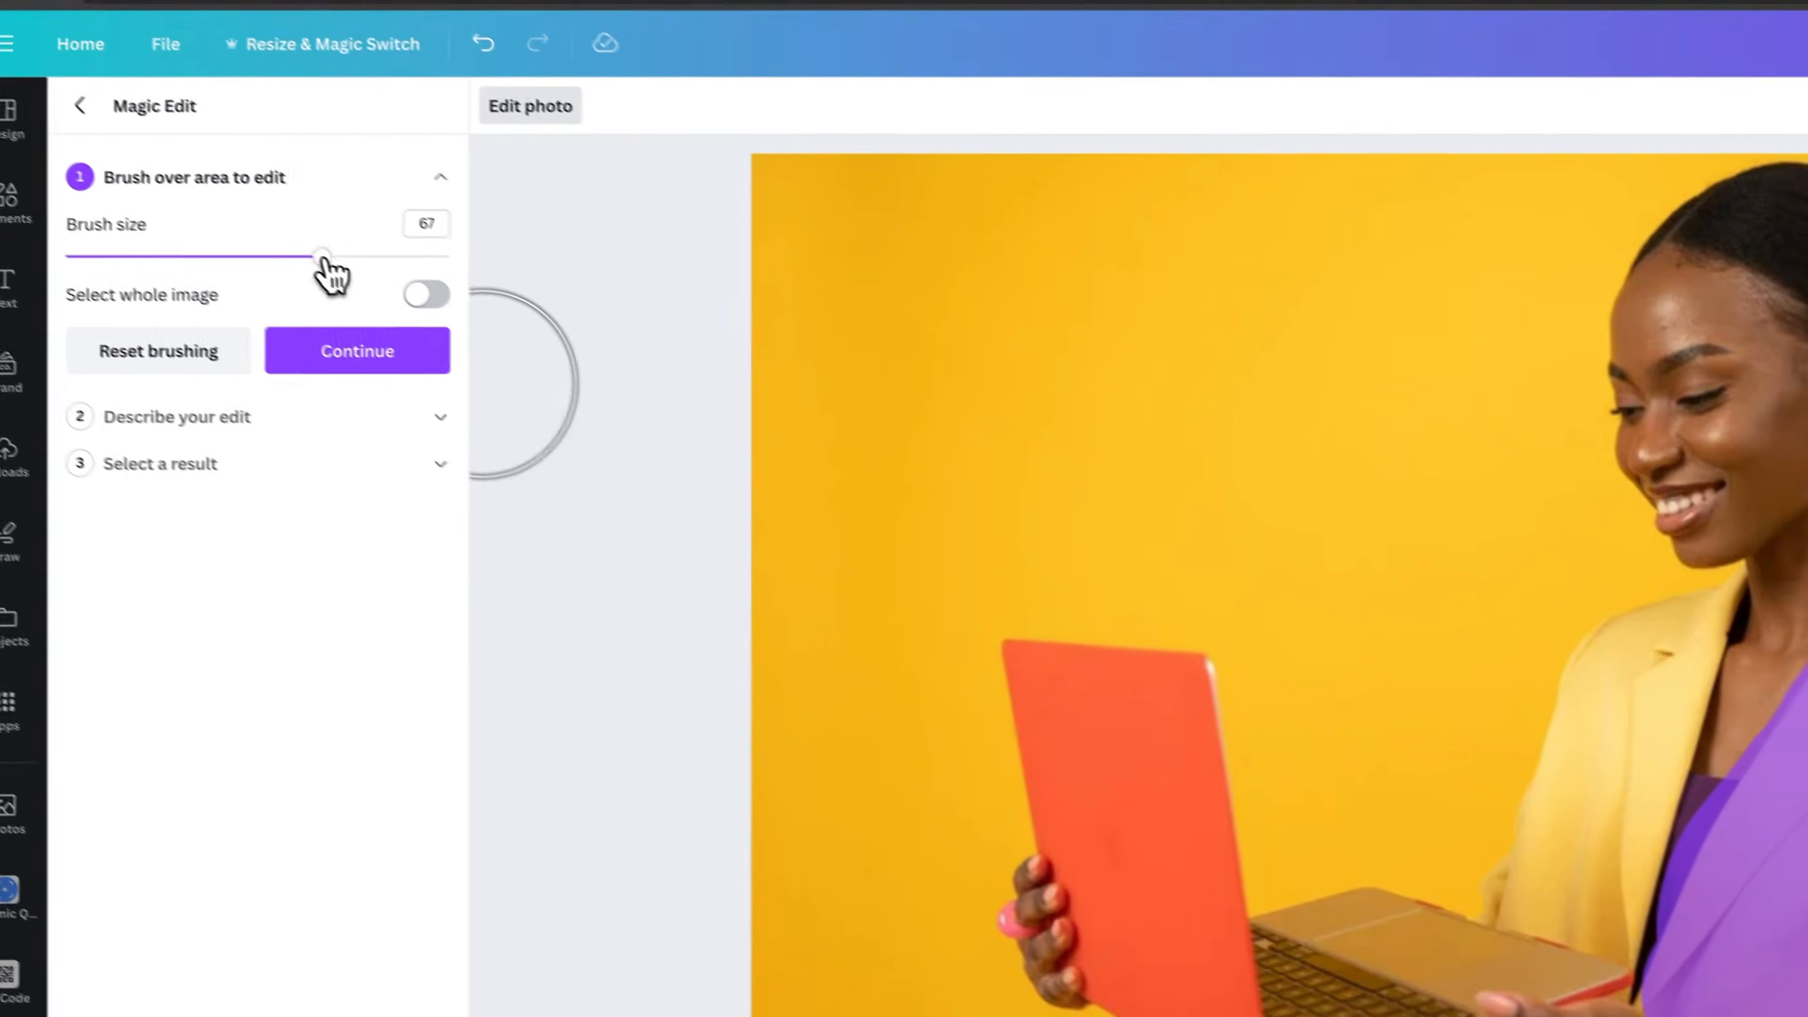
- Brush over the remaining uncovered areas of the yellow jacket with the brush size reduced to 42
drag(327, 261, 278, 290)
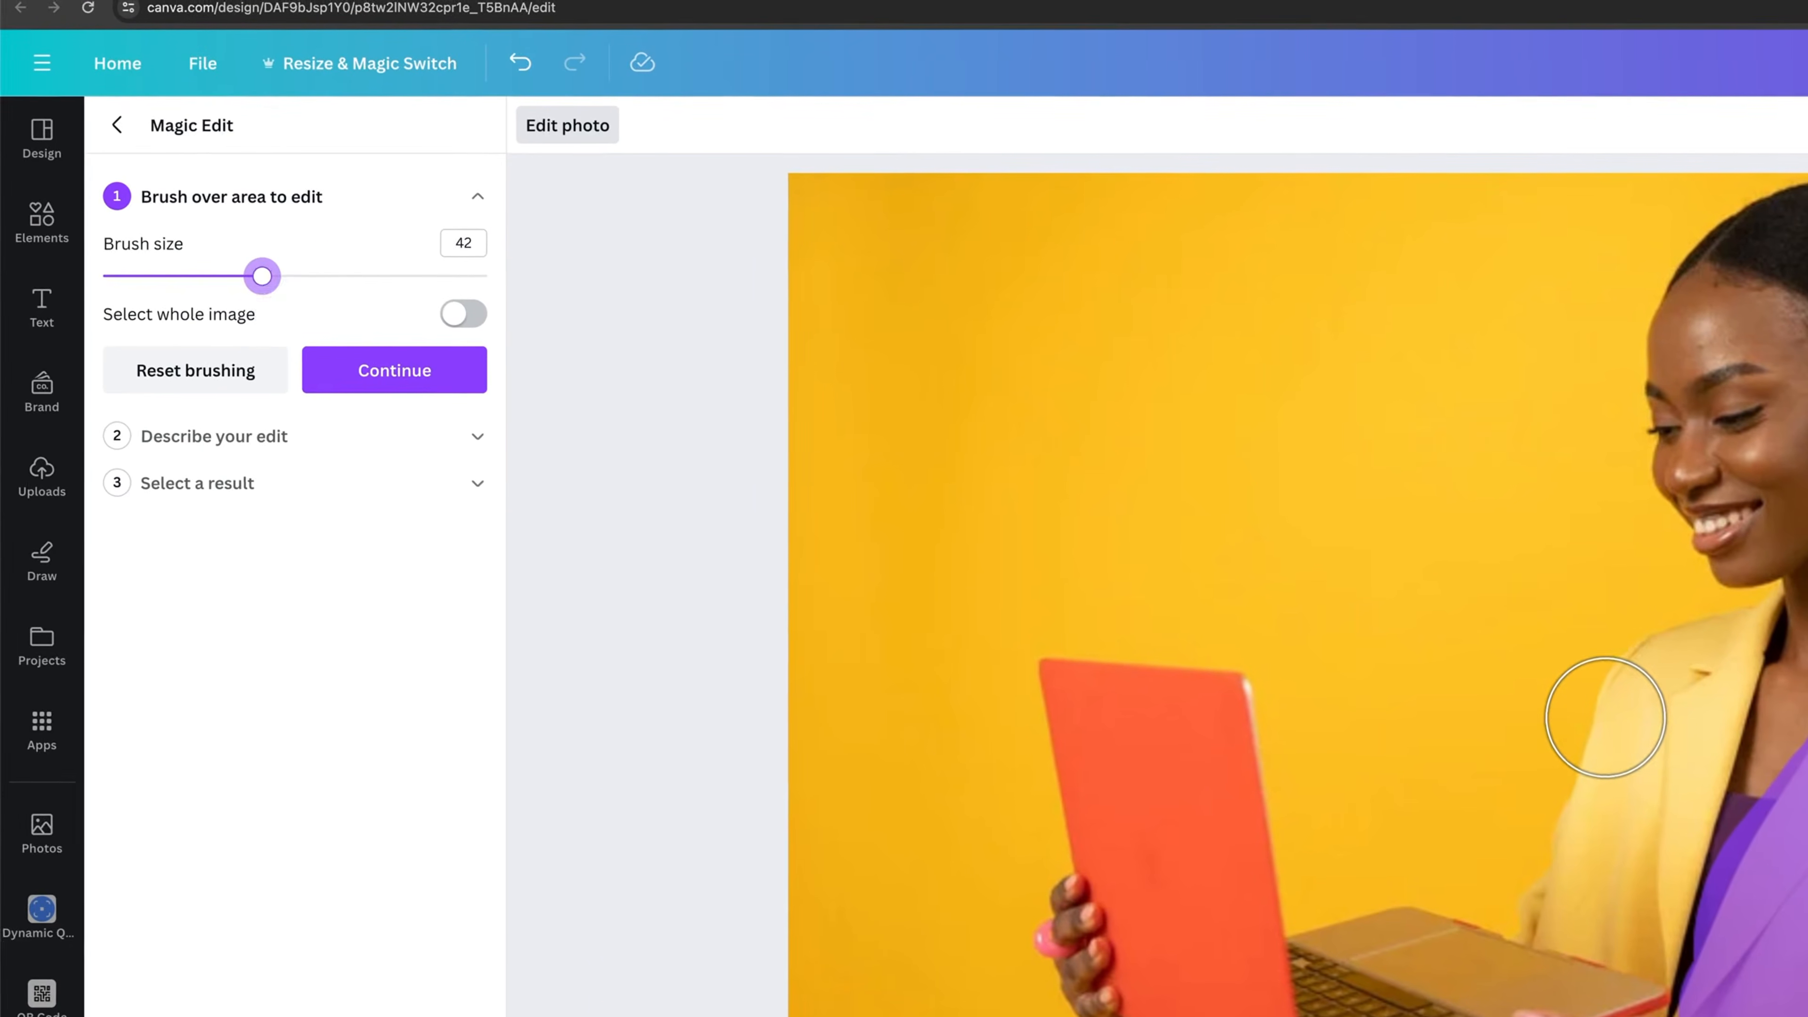
drag(1648, 713, 1743, 639)
mouse_move(1166, 441)
mouse_down()
mouse_move(1130, 498)
mouse_move(1086, 723)
mouse_move(970, 695)
mouse_move(1043, 595)
mouse_move(1037, 551)
mouse_move(1041, 639)
mouse_move(1155, 813)
mouse_up()
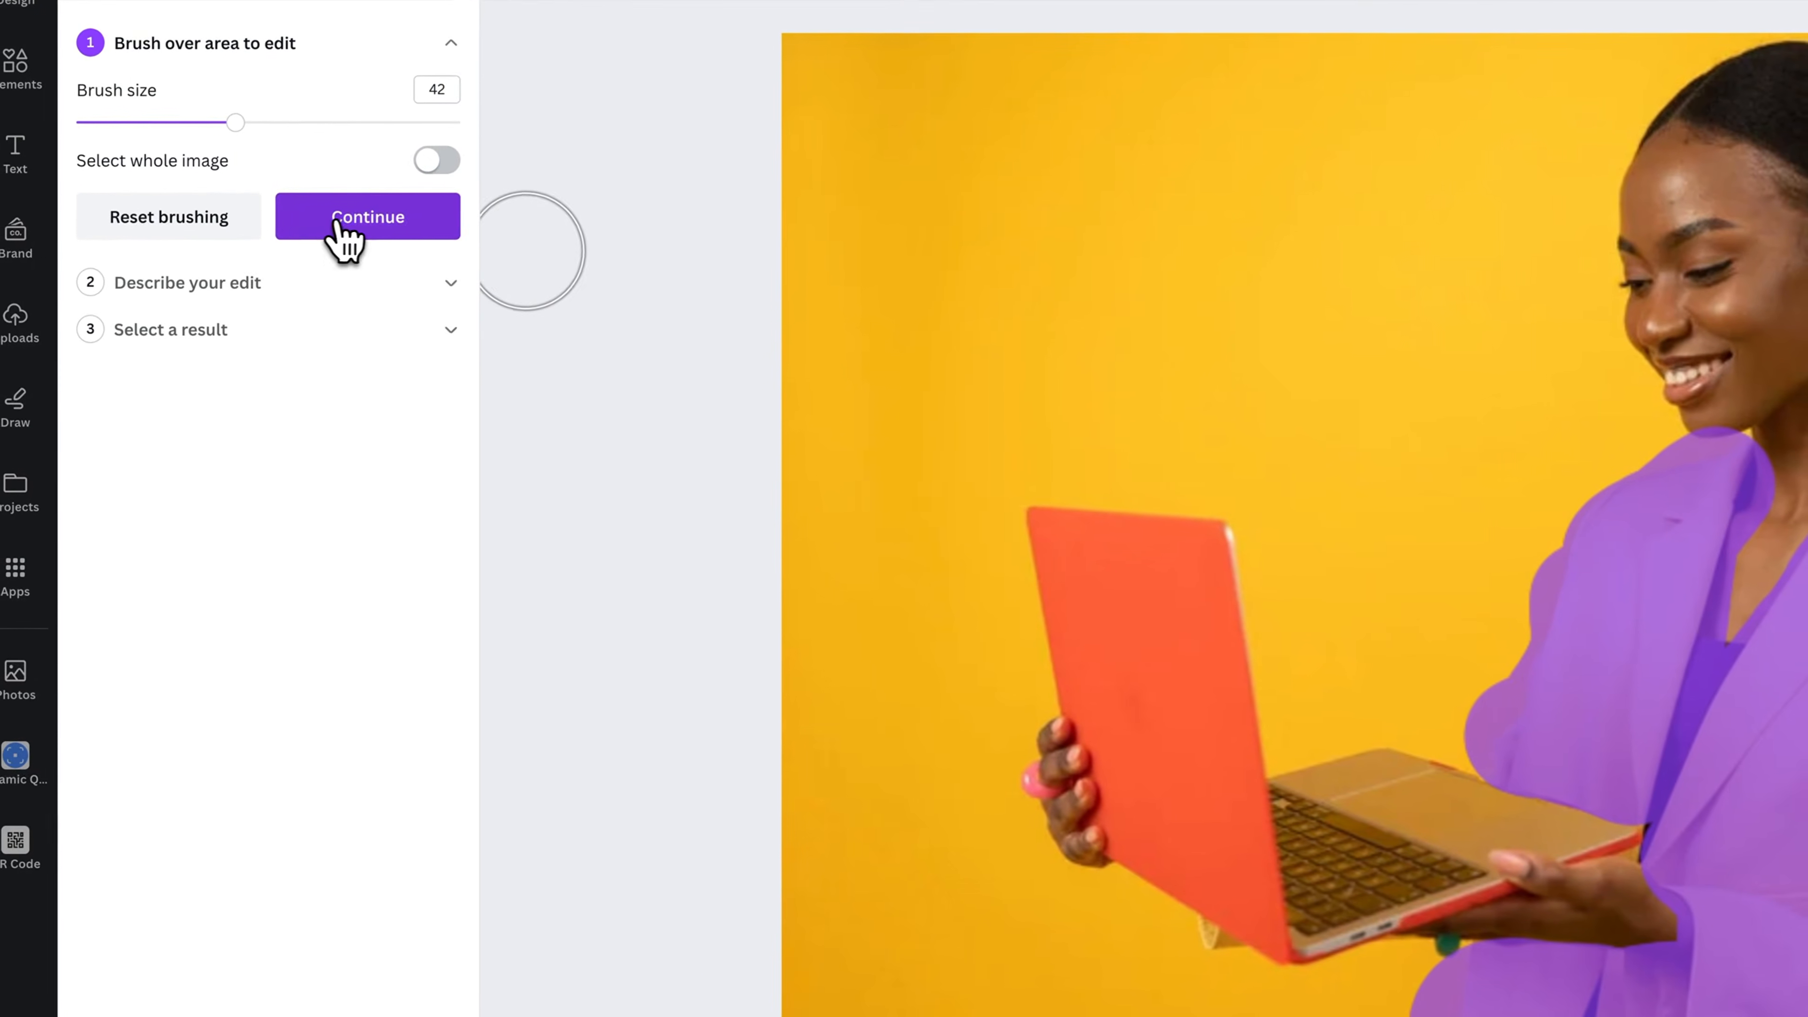
- Generate an edit of the brushed jacket area with the description "Change suit jacket to green"
click(341, 227)
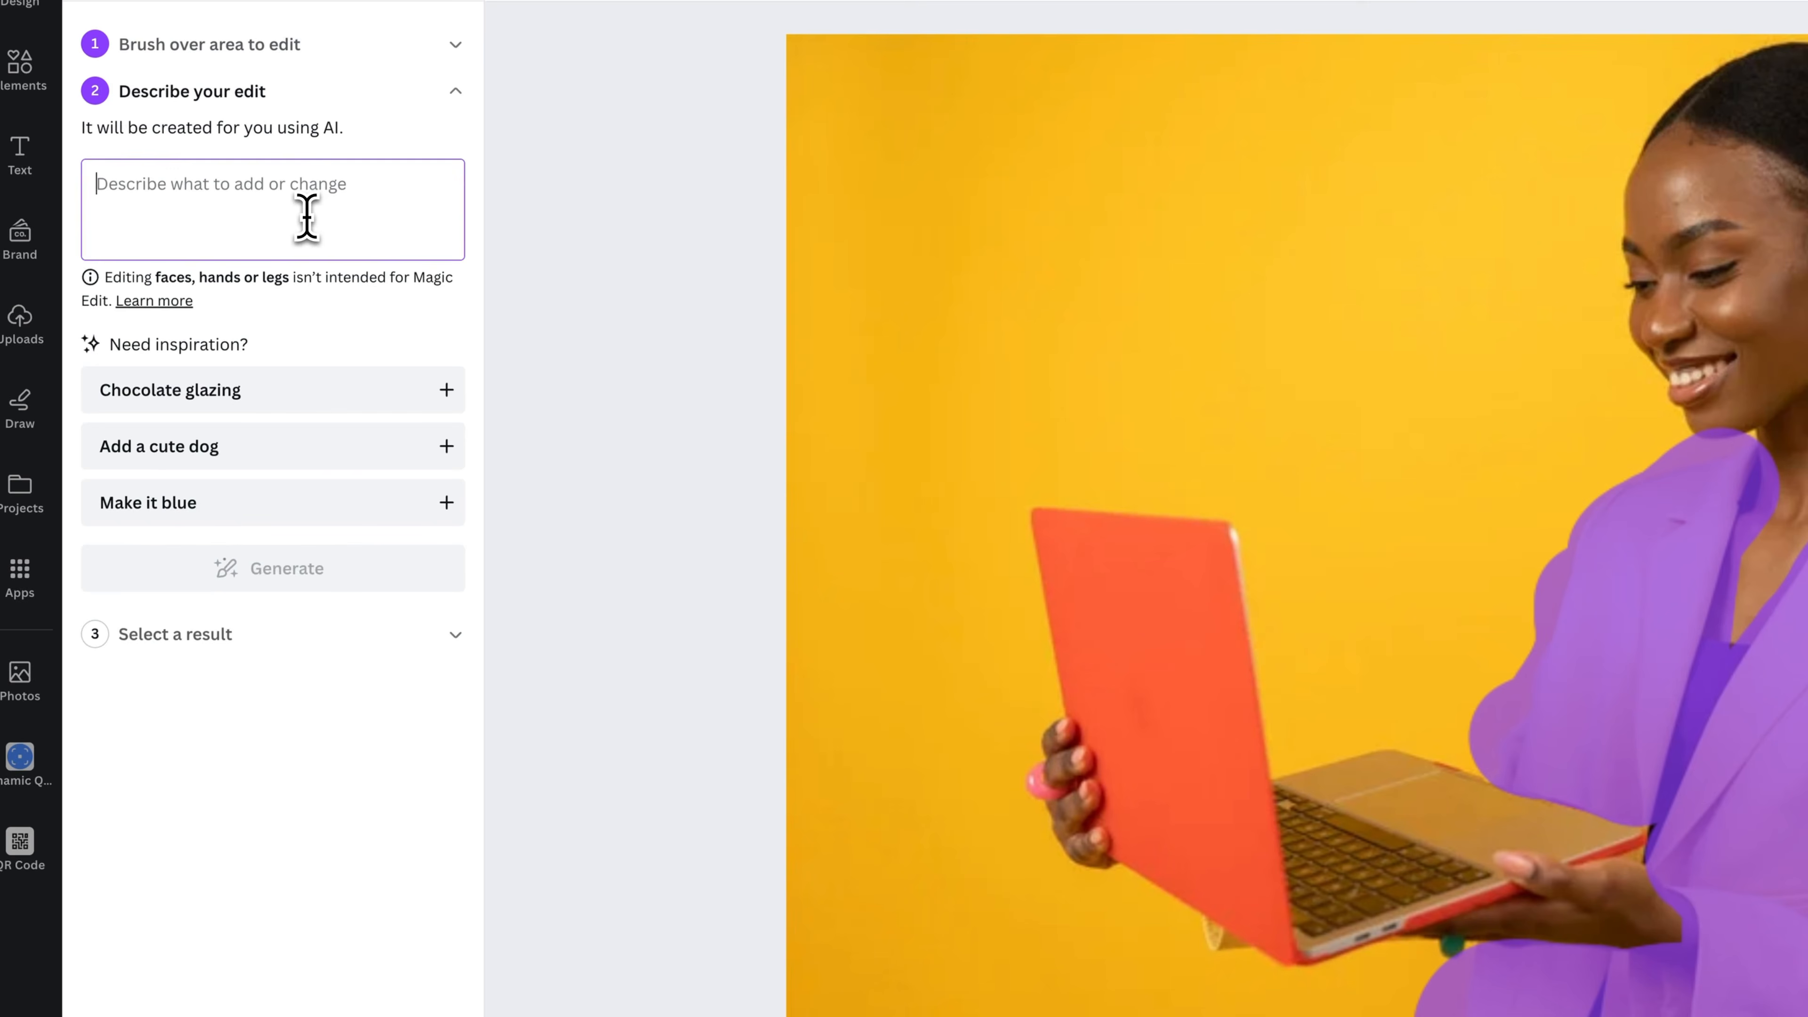
text(Change suit jacket to green)
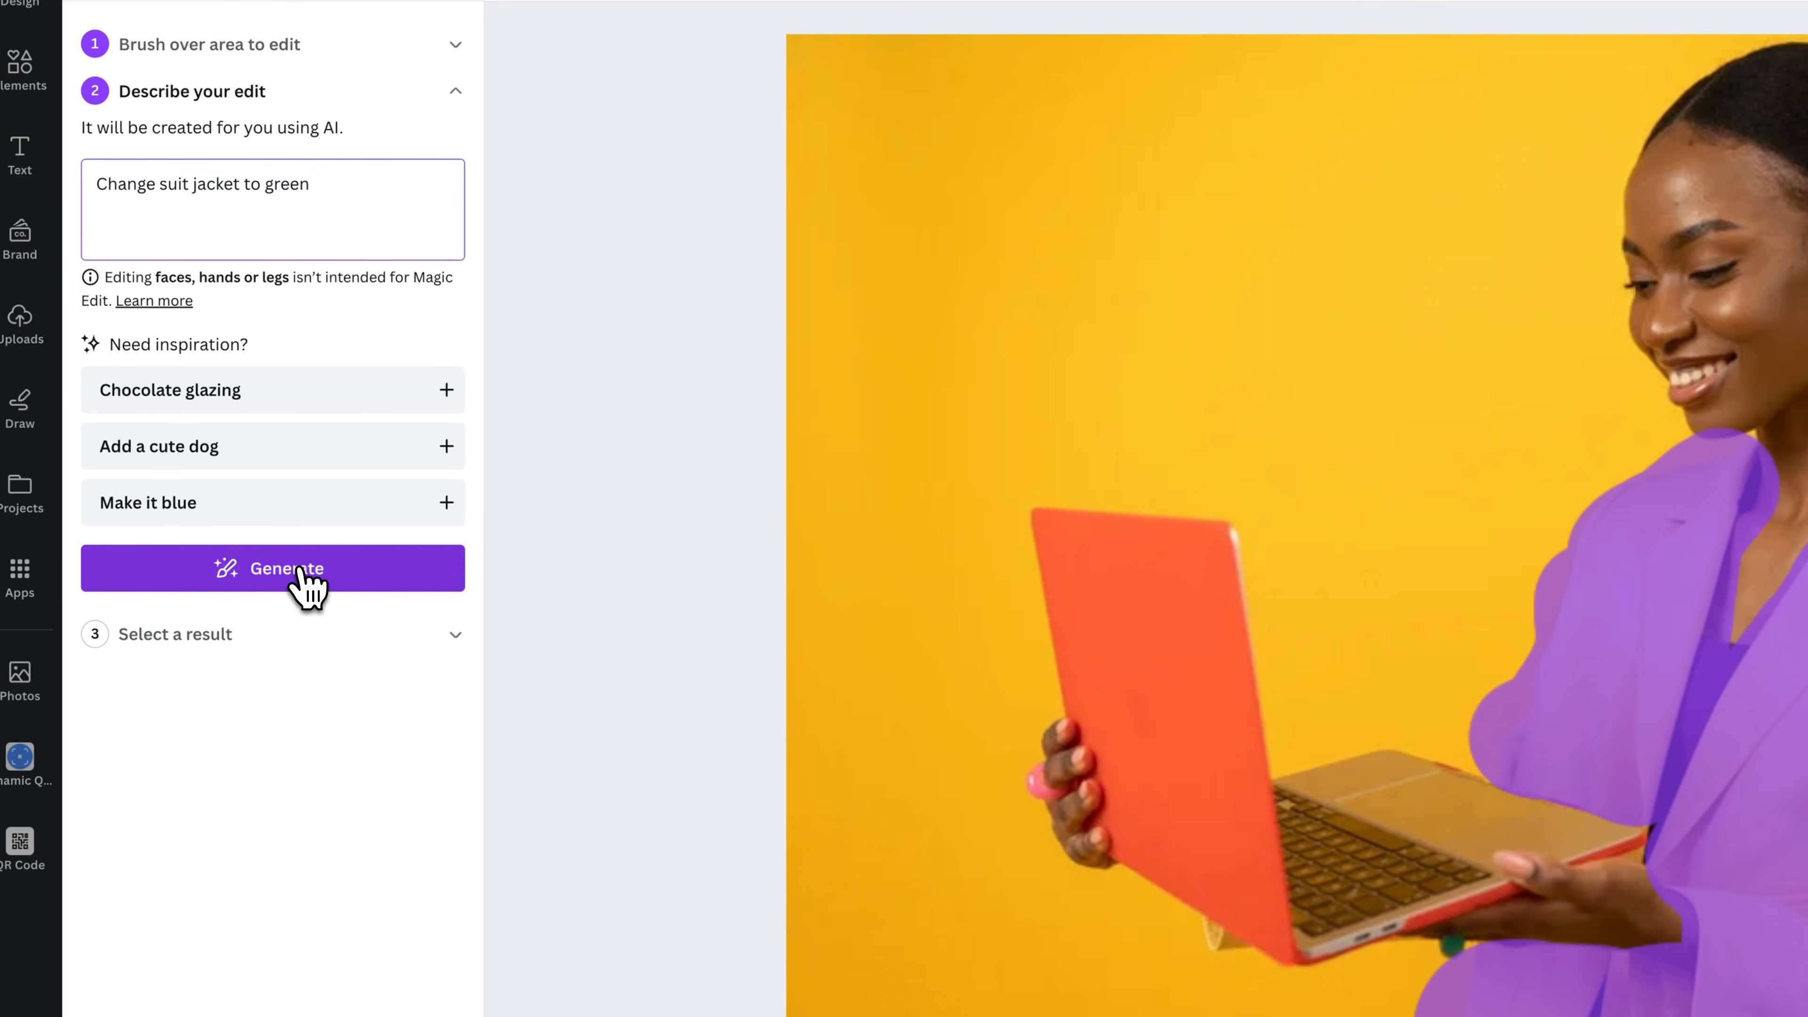
click(306, 580)
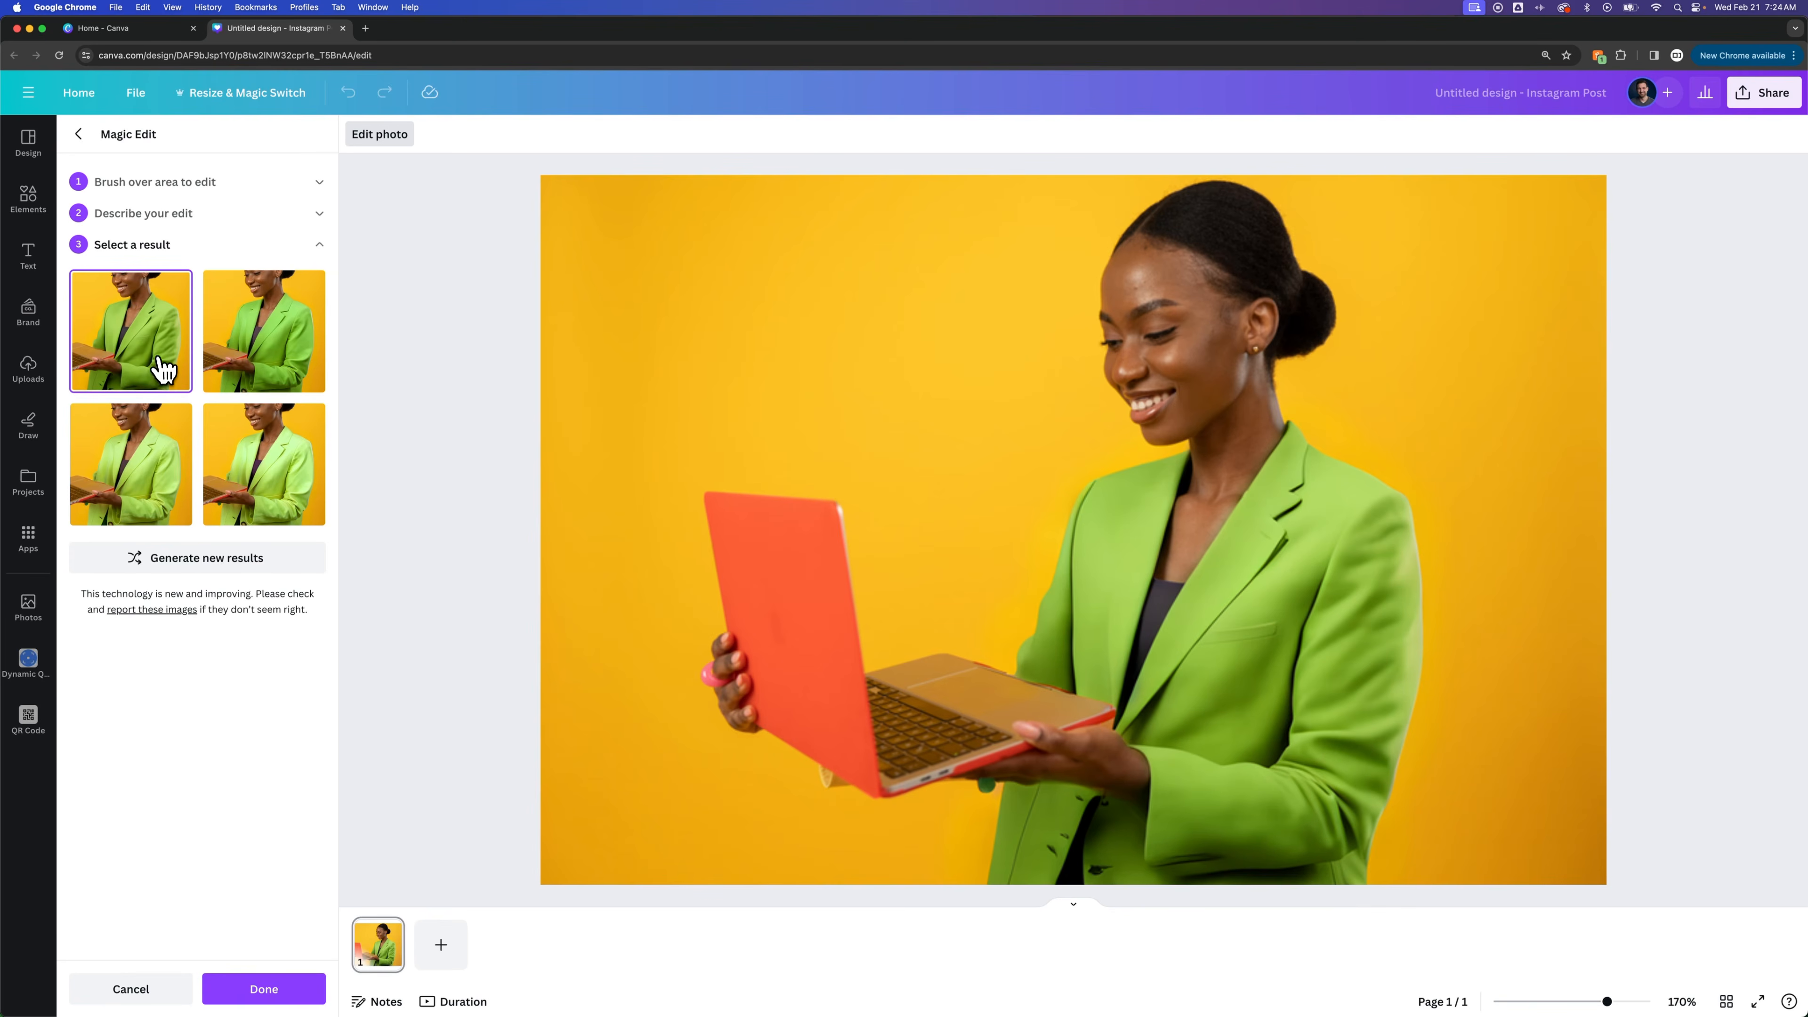
- Preview the generated green jacket variations and apply the third result, the light green one
click(230, 364)
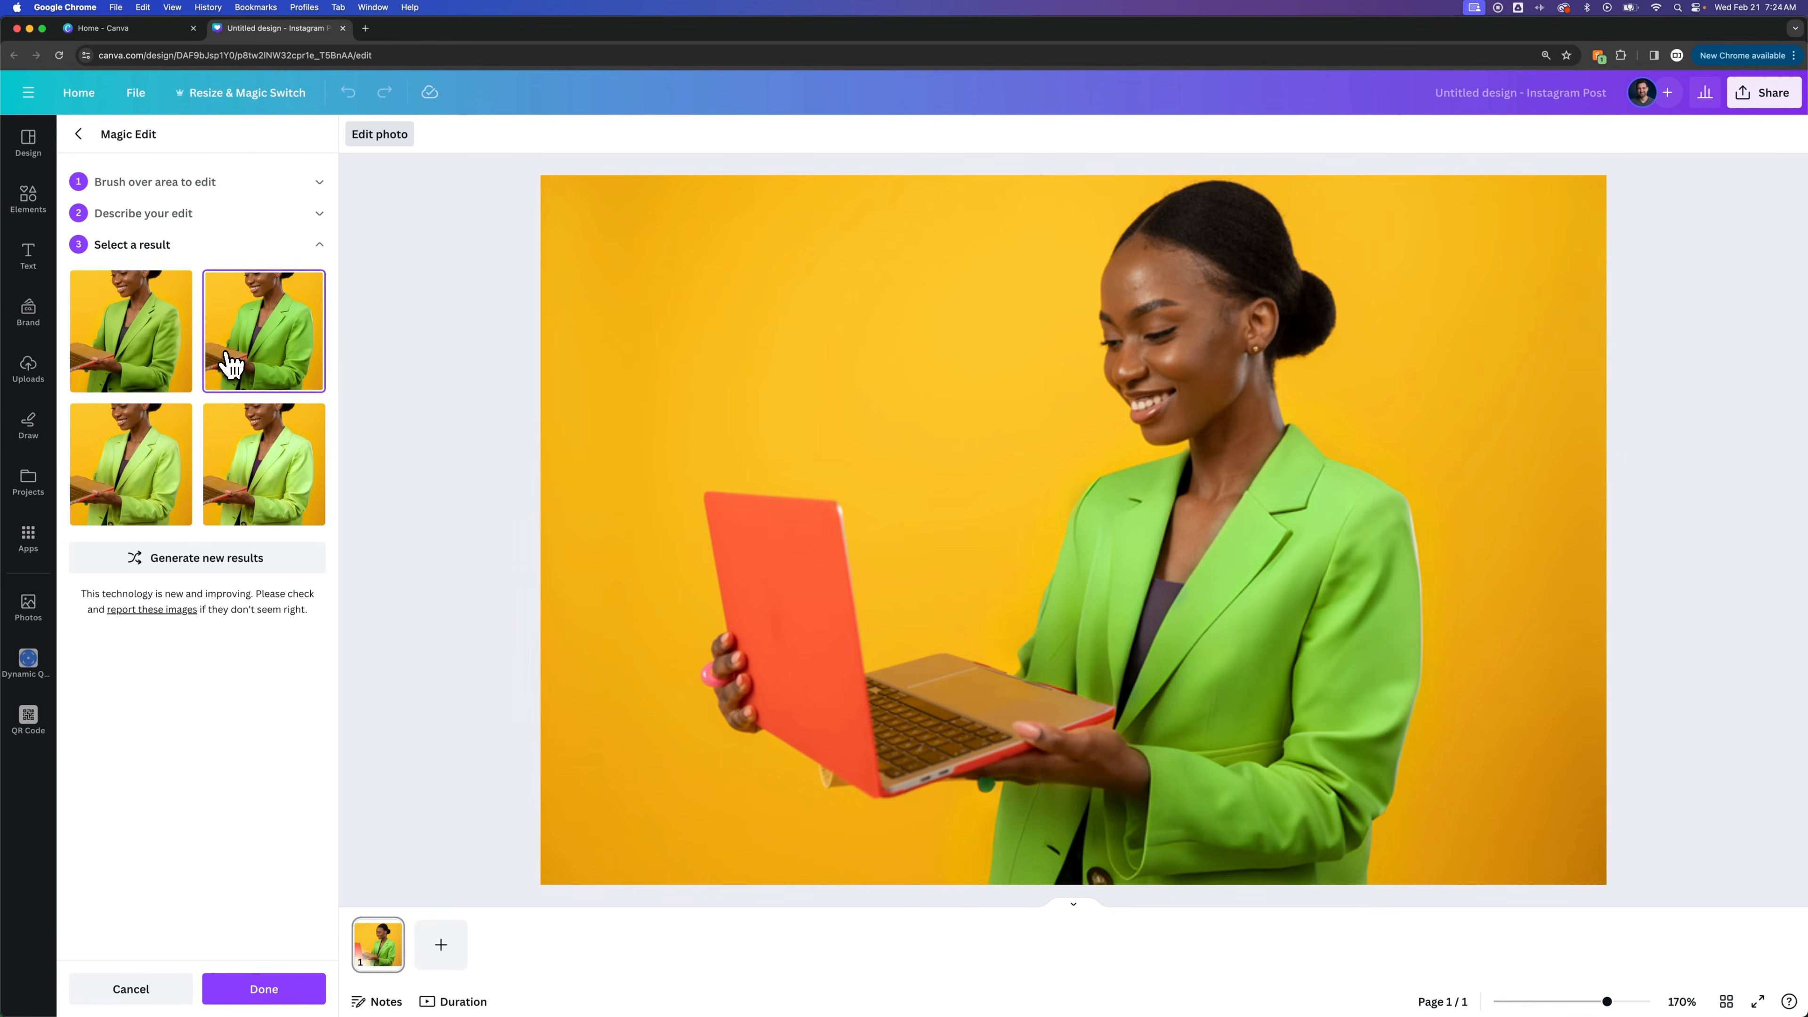
click(137, 476)
click(258, 482)
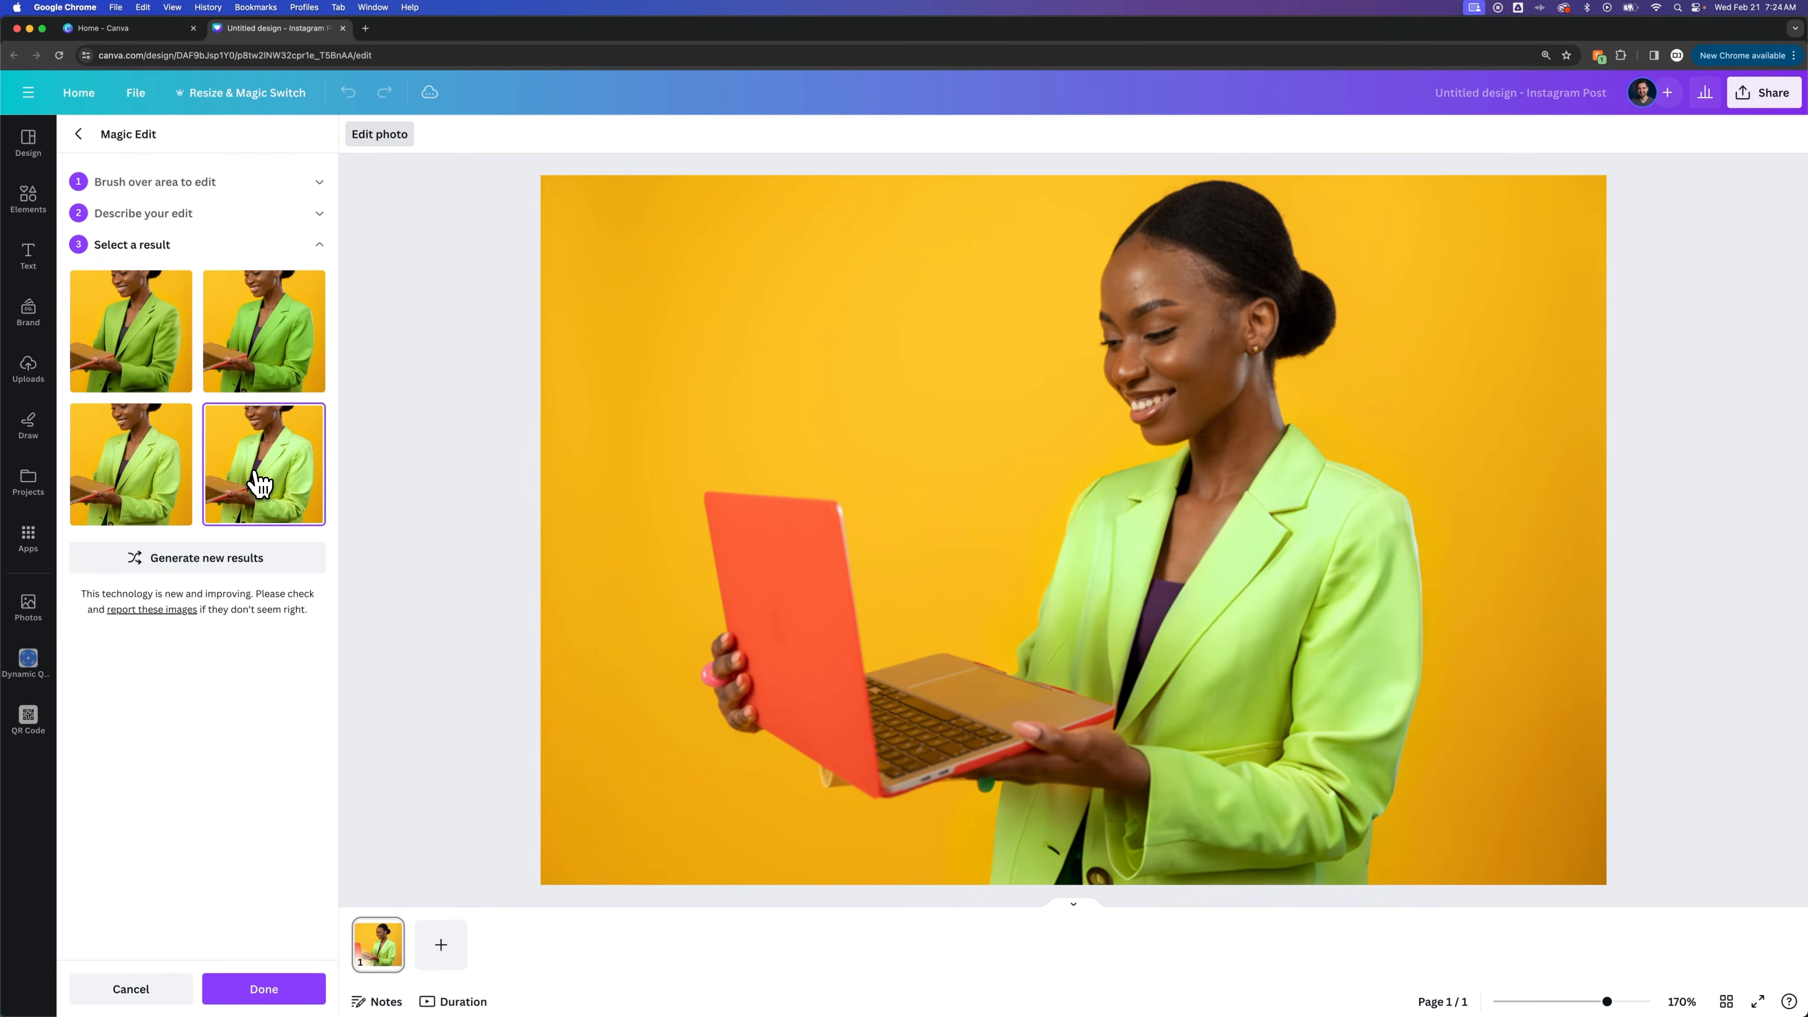
click(139, 378)
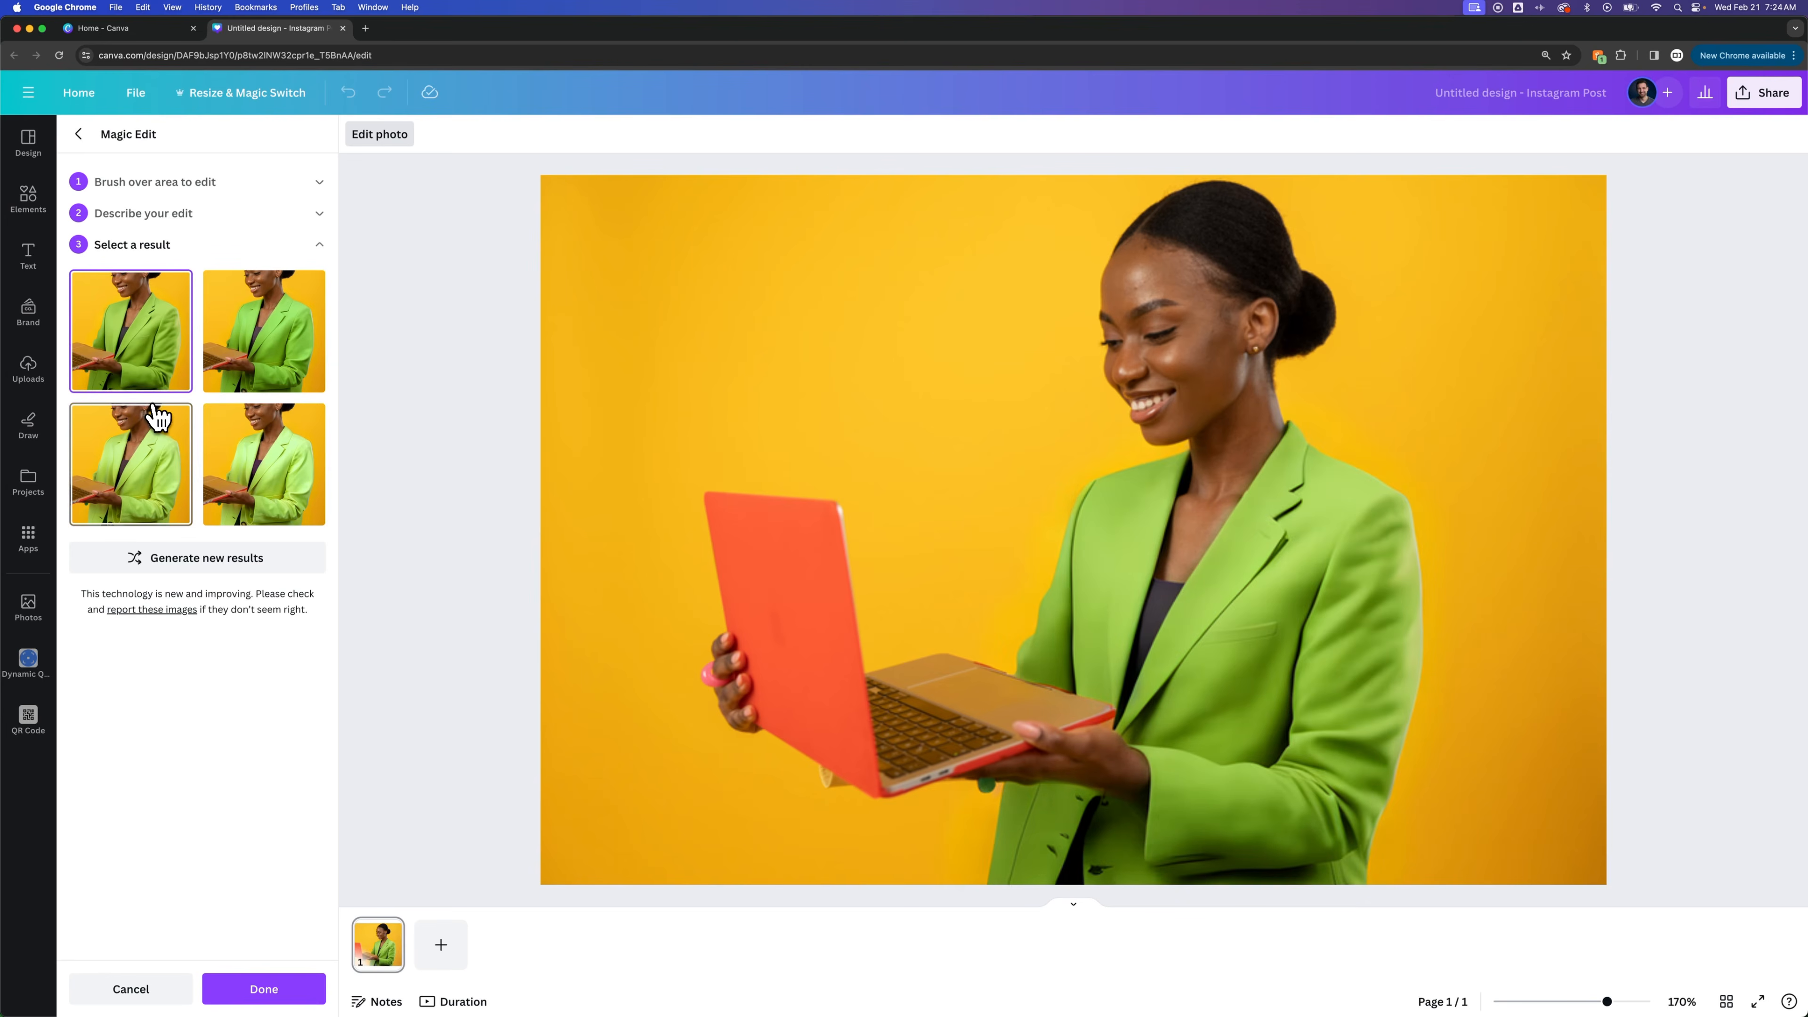
click(146, 473)
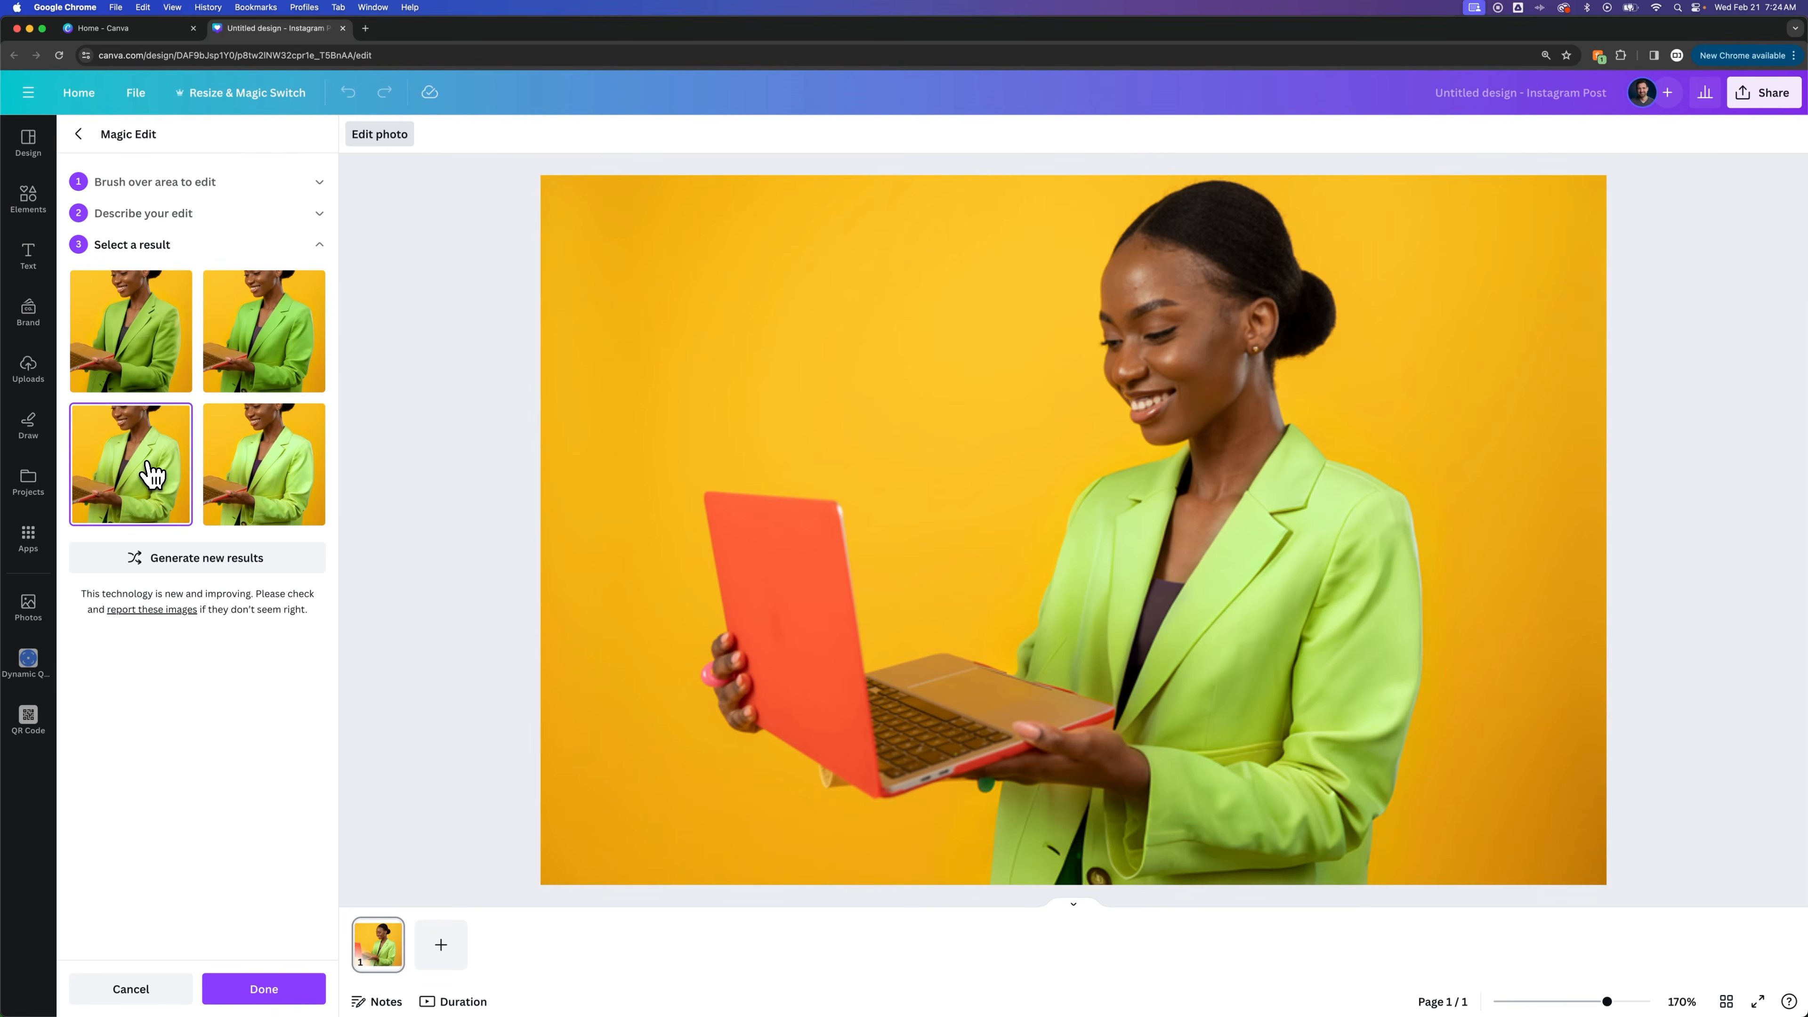
click(247, 989)
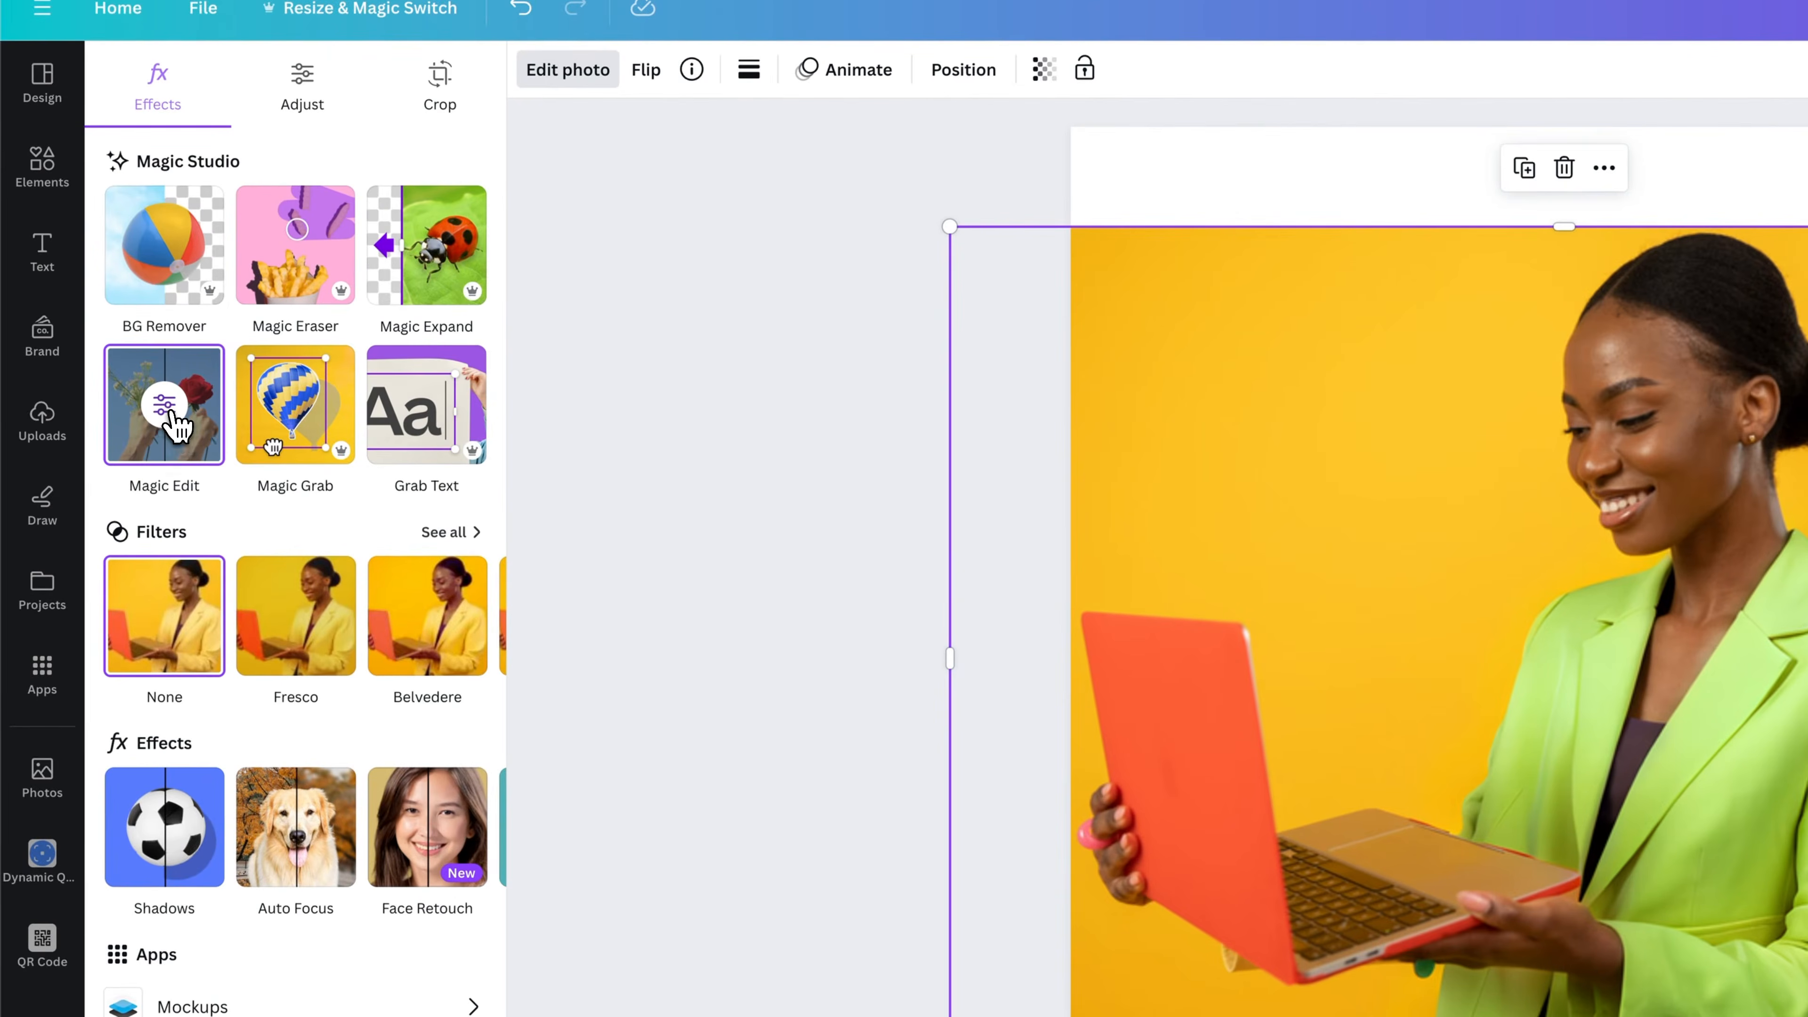
- Reopen Magic Edit and brush over the orange laptop lid at brush size 48 and the case's base edges at size 28
click(171, 413)
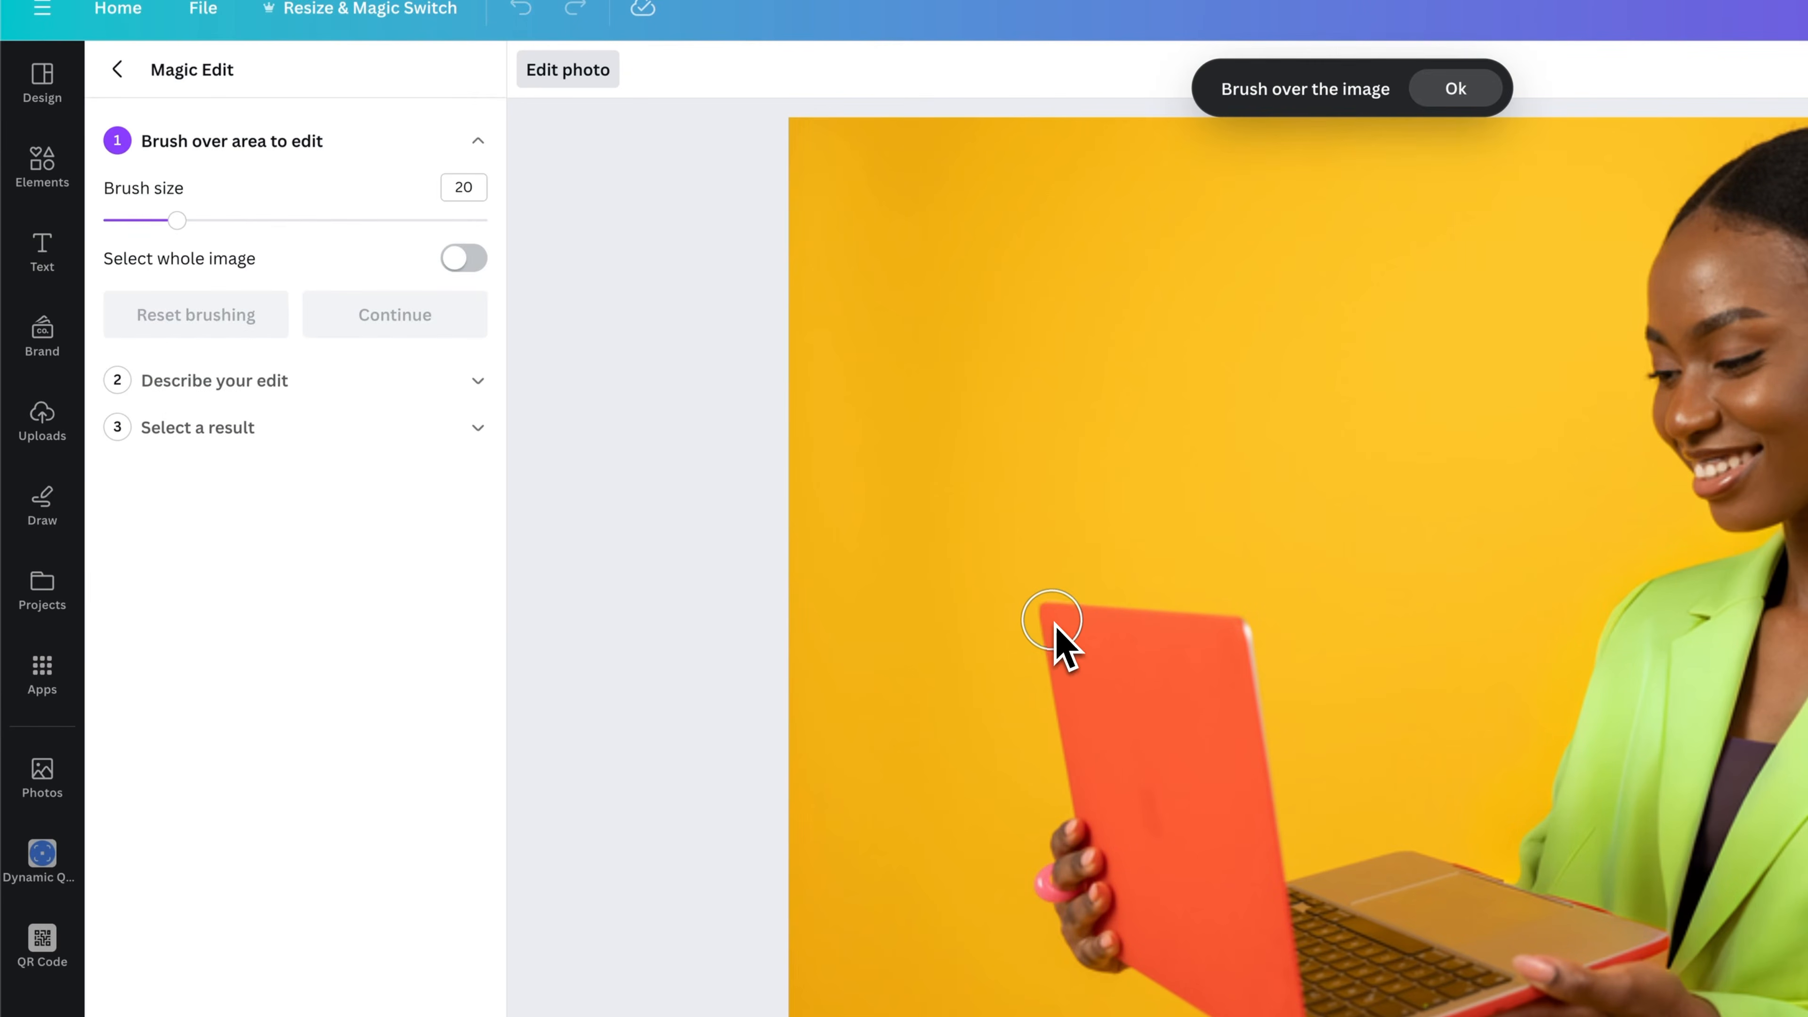
drag(176, 220, 285, 220)
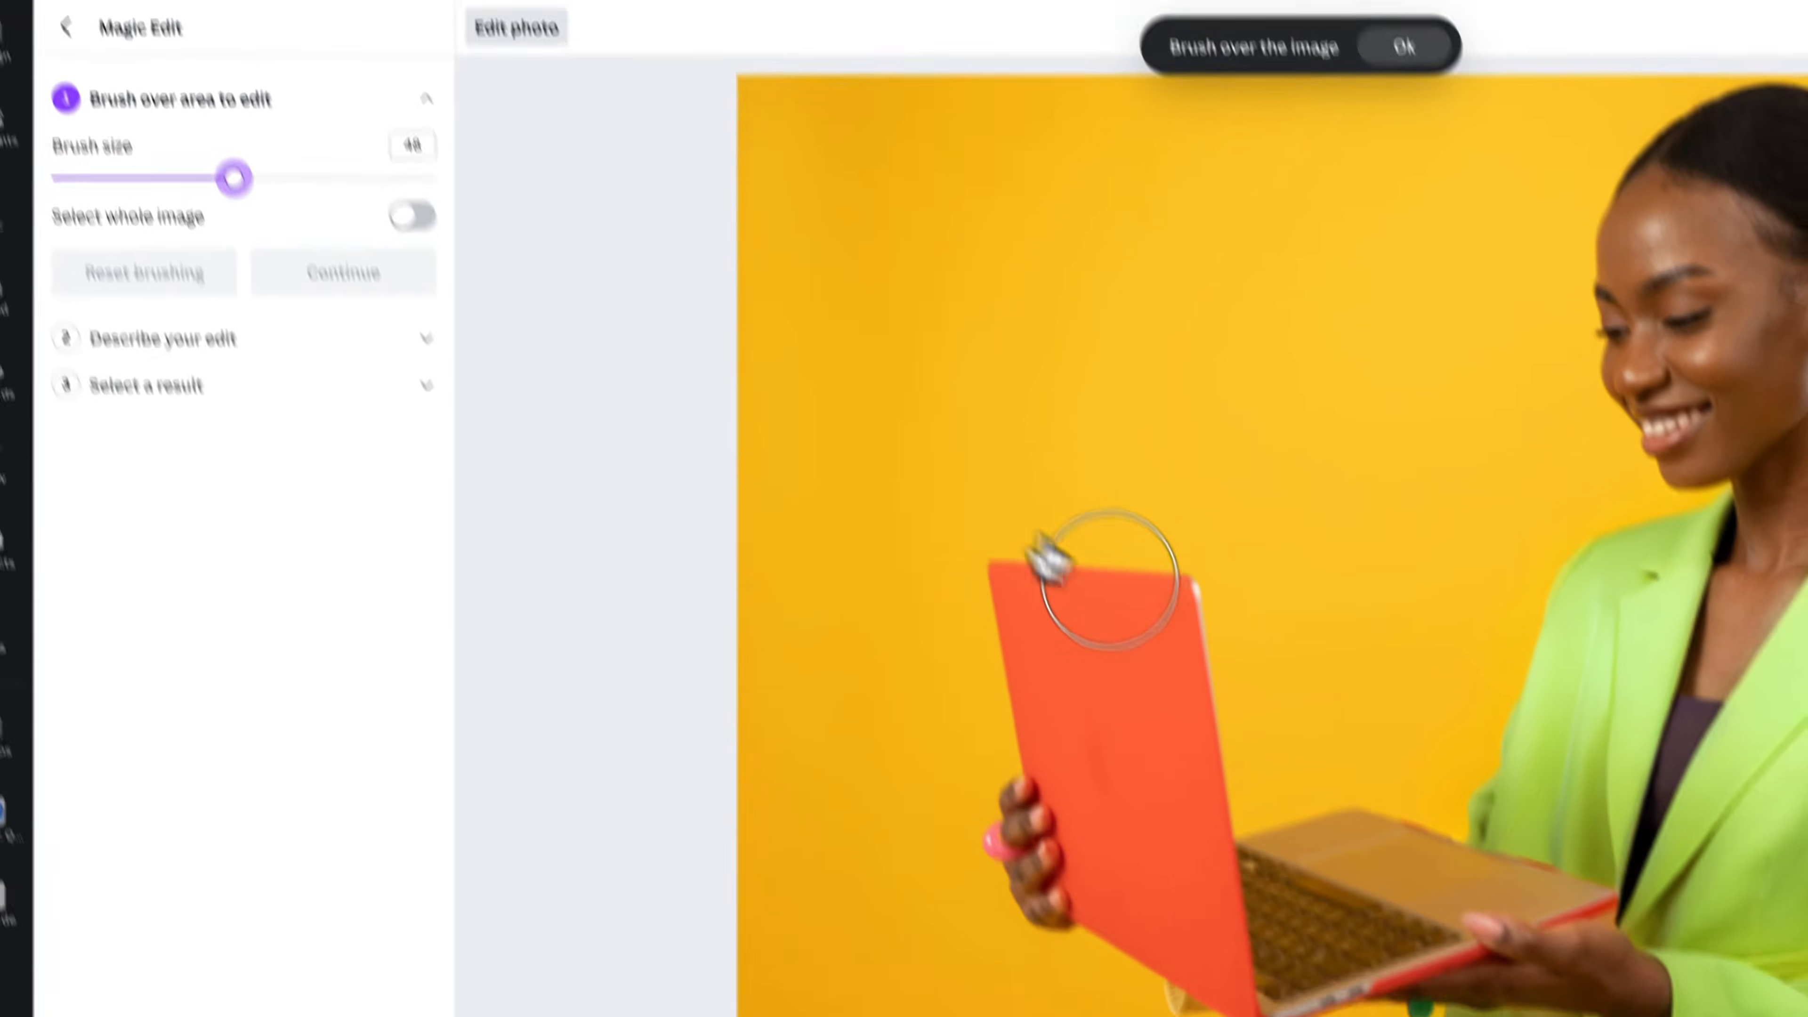
mouse_move(1014, 595)
mouse_down()
mouse_move(1144, 618)
mouse_move(1205, 964)
mouse_up()
mouse_move(1161, 855)
mouse_down()
mouse_move(1088, 798)
mouse_move(1071, 650)
mouse_move(1018, 555)
mouse_move(1078, 775)
mouse_move(1150, 847)
mouse_up()
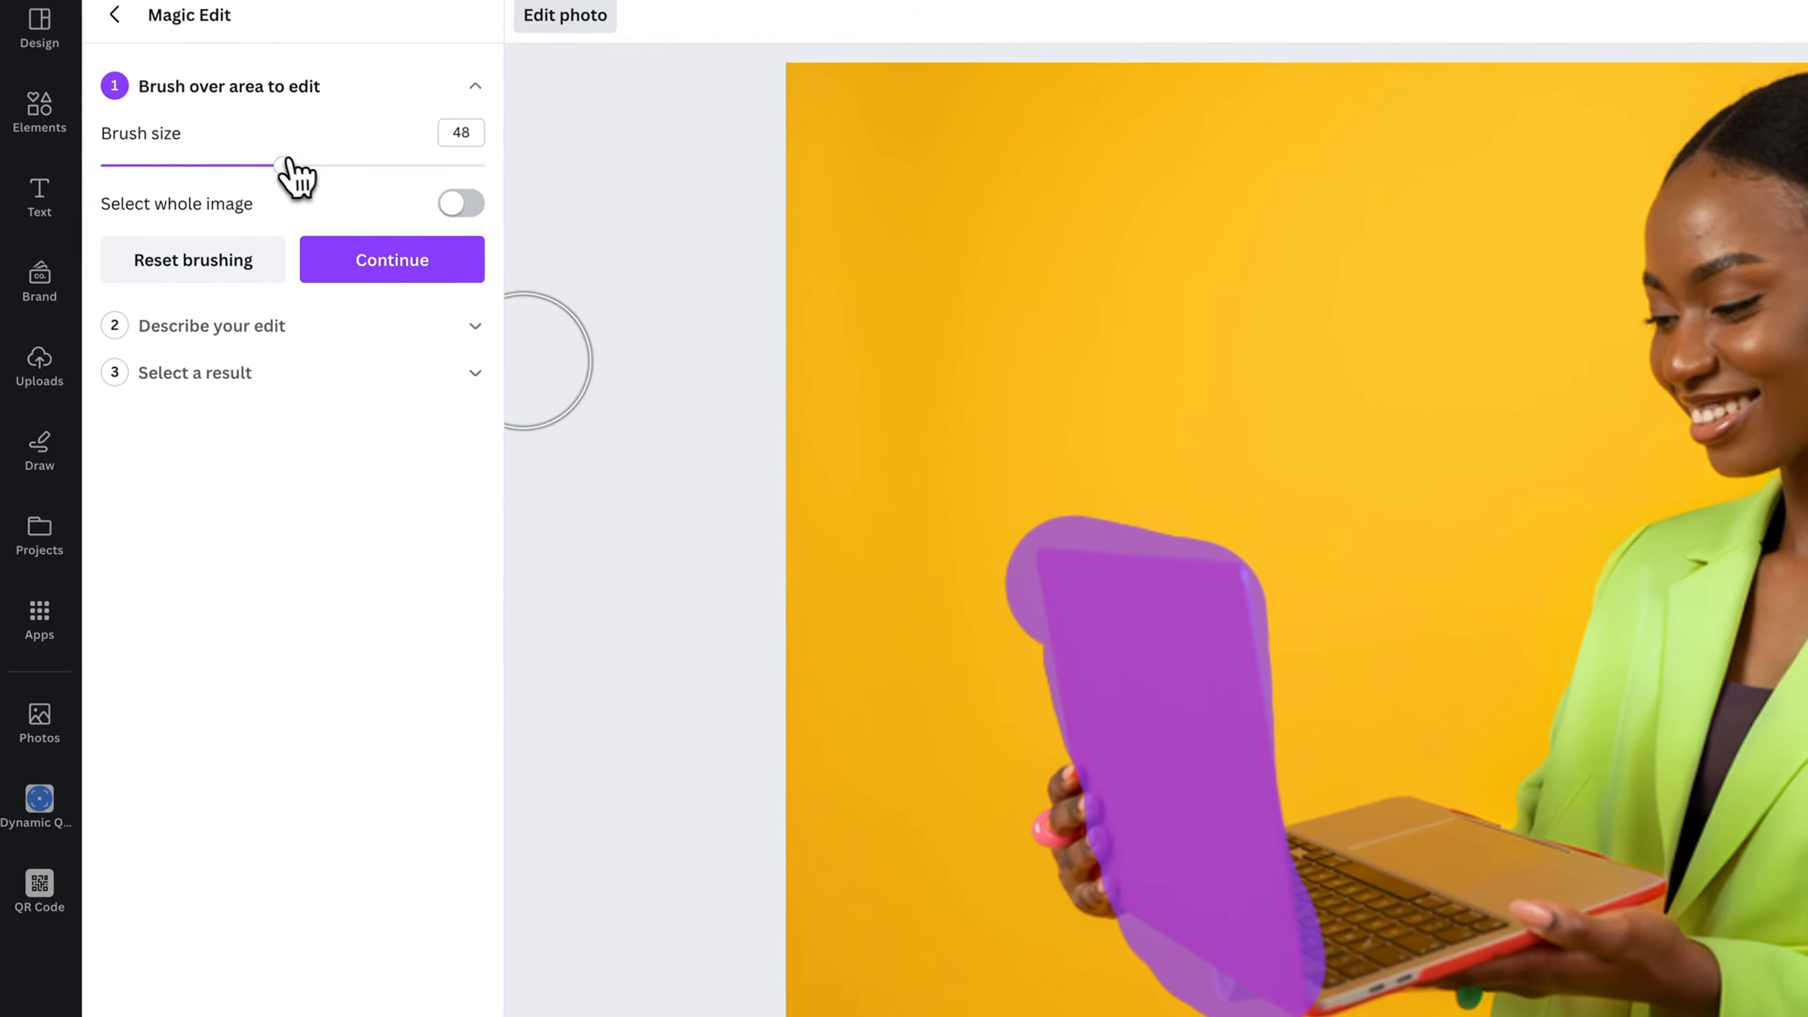
drag(281, 165, 218, 186)
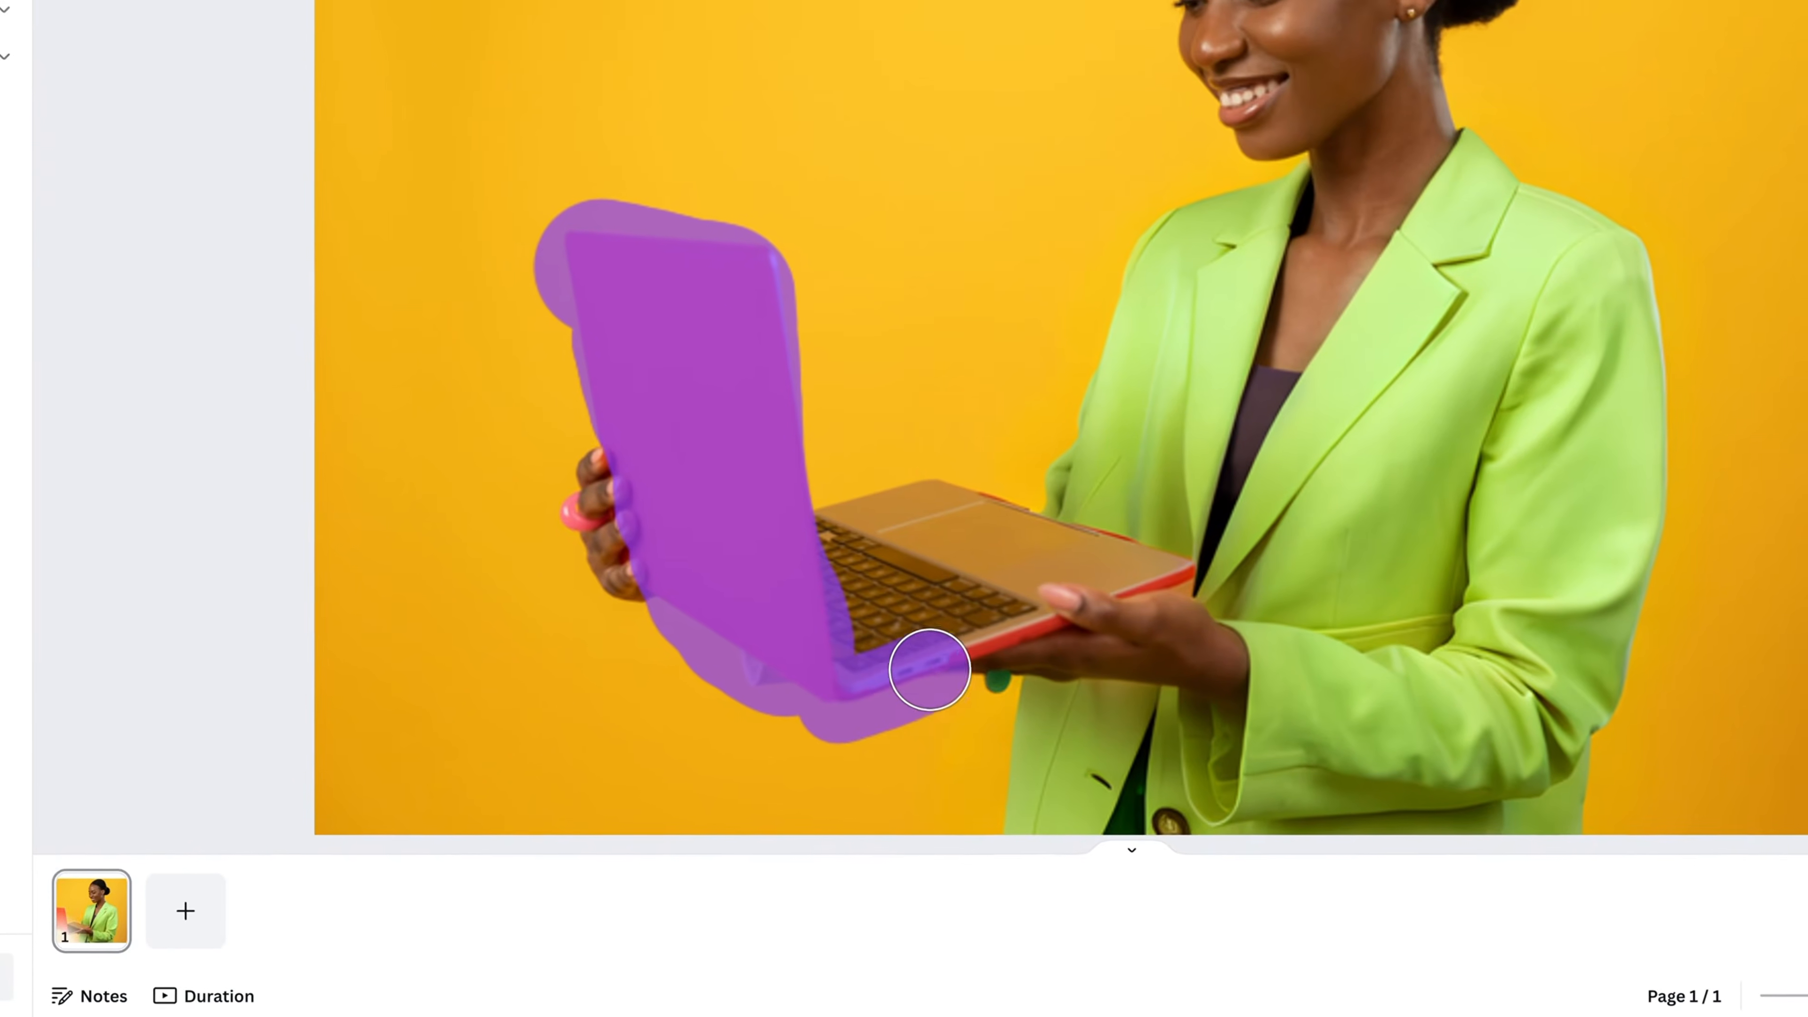
mouse_move(929, 669)
mouse_down()
mouse_move(1158, 578)
mouse_move(1098, 537)
mouse_move(946, 499)
mouse_up()
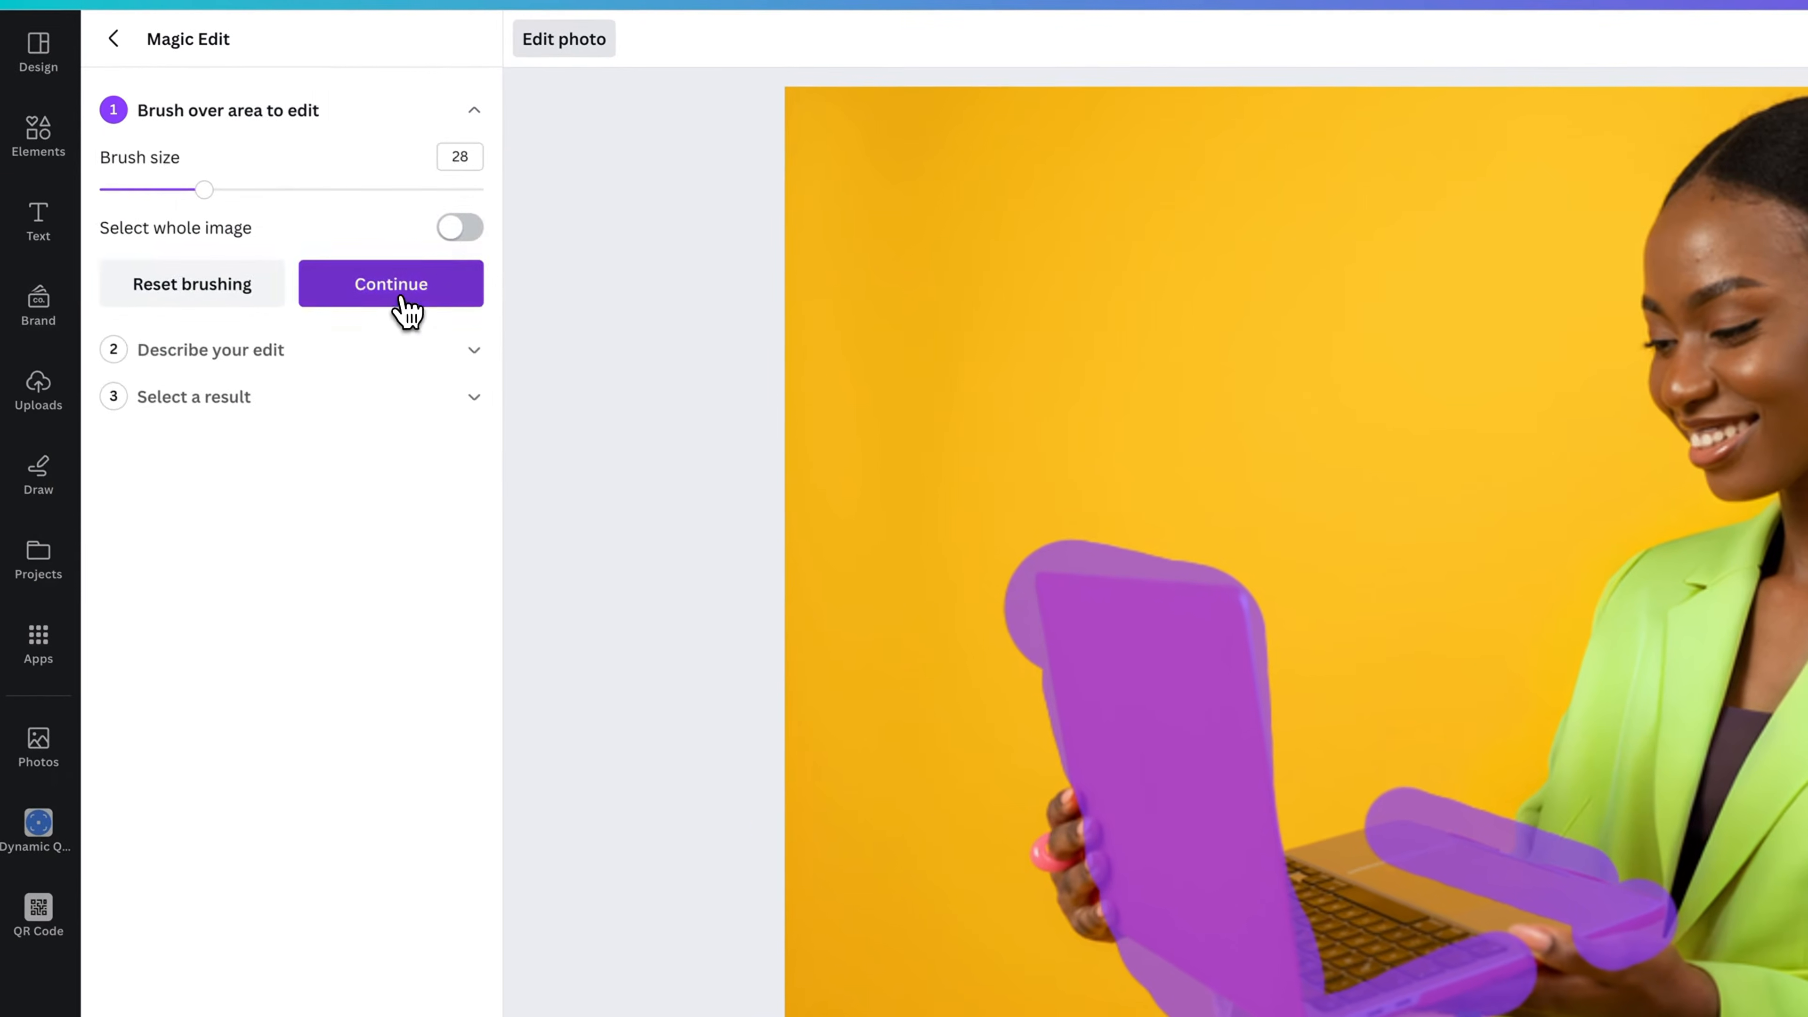
- Generate an edit of the brushed laptop area with the description "Change orange laptop case to purple"
click(22, 51)
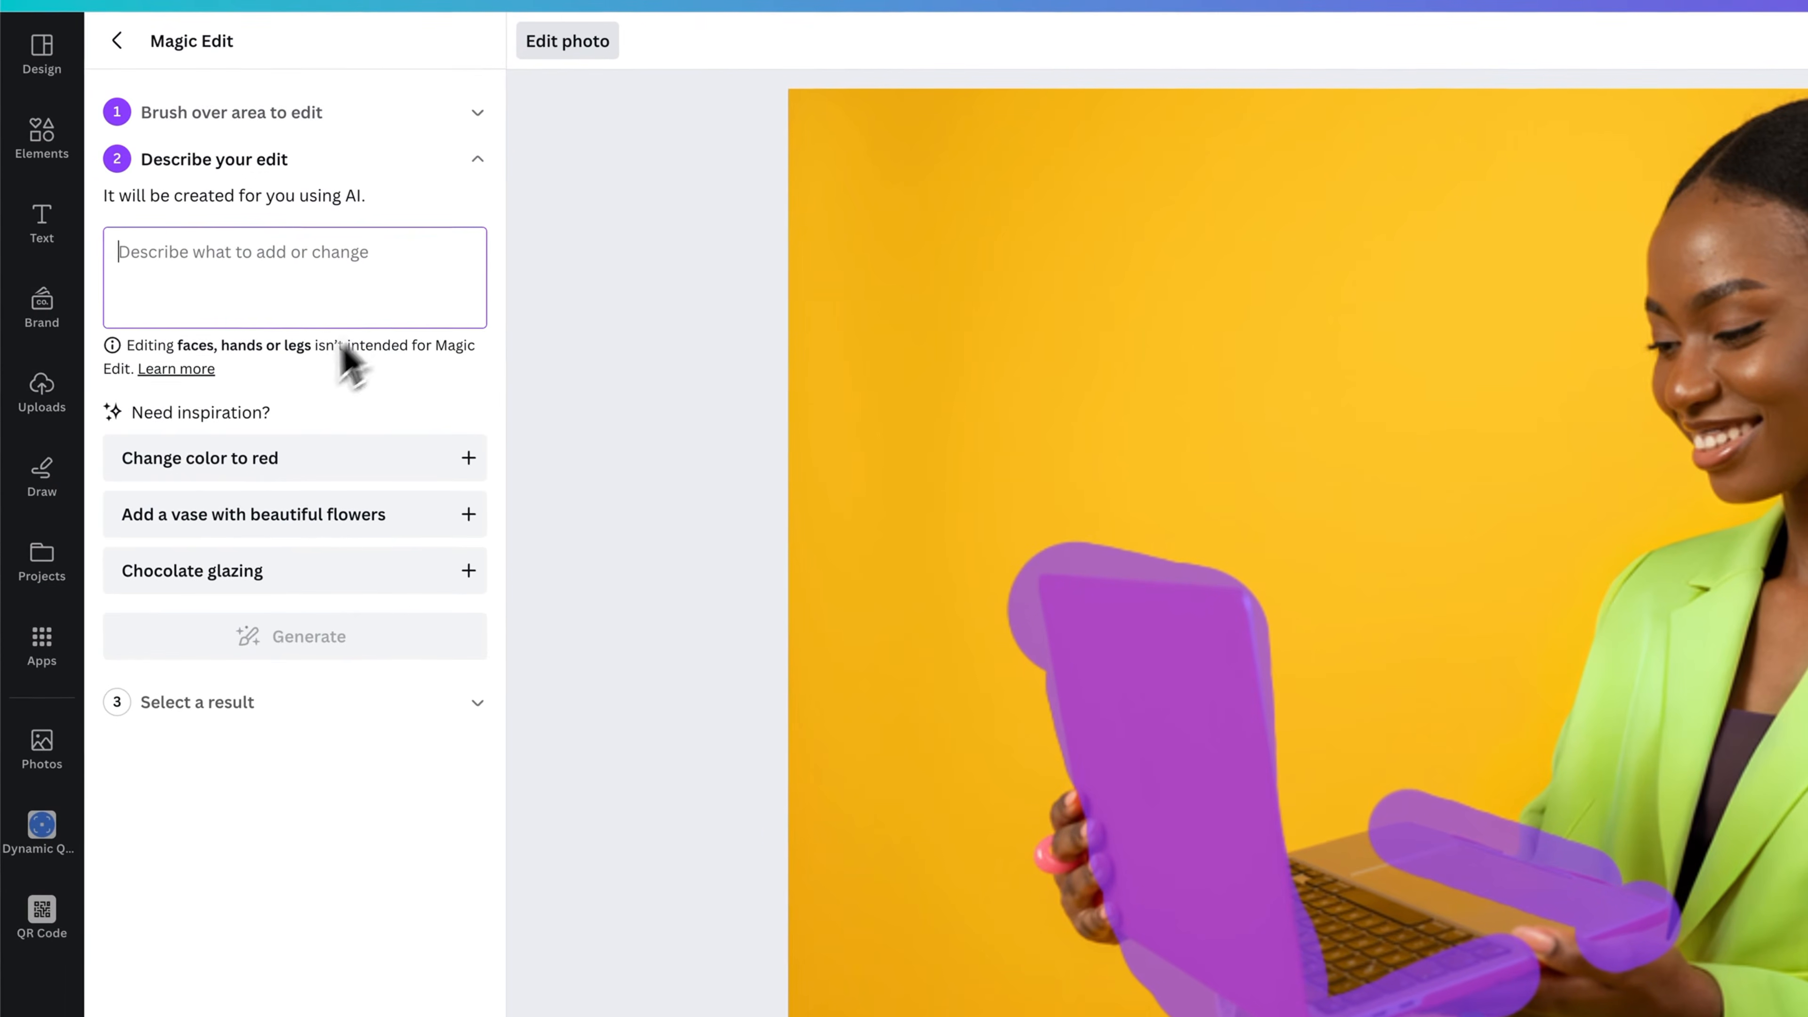
text(Change orange laptop case to purple)
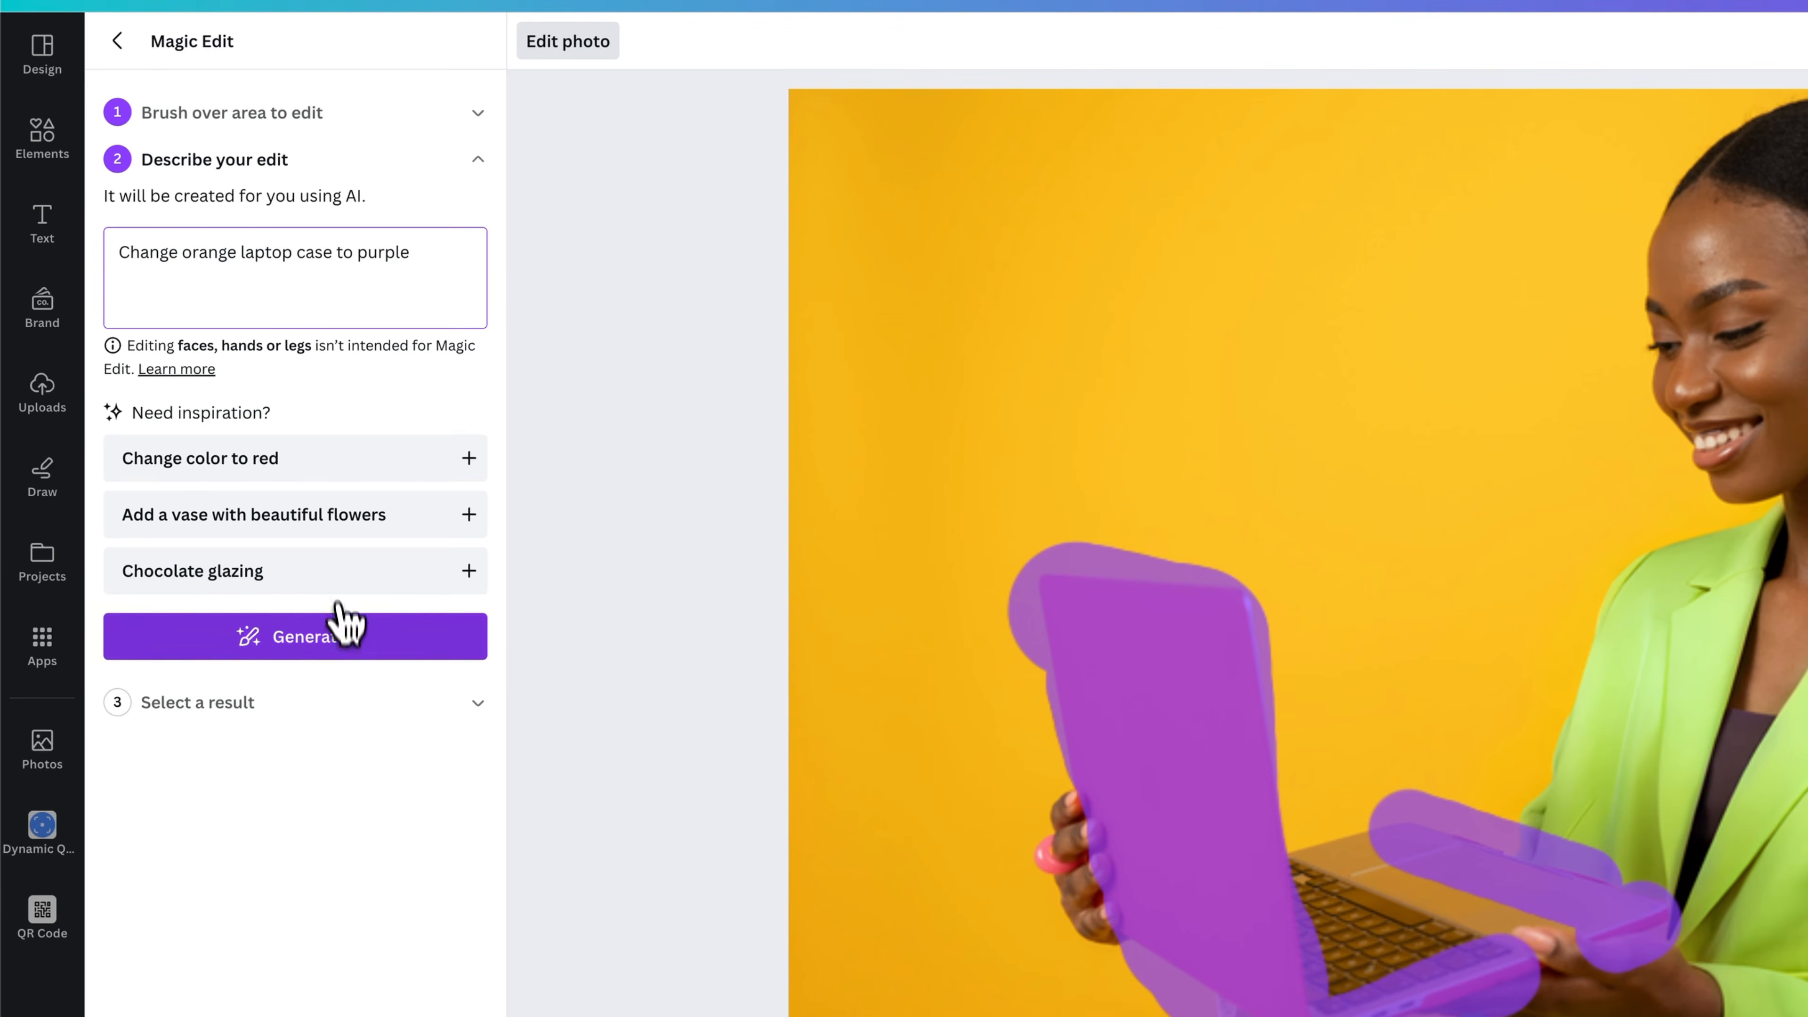
click(348, 641)
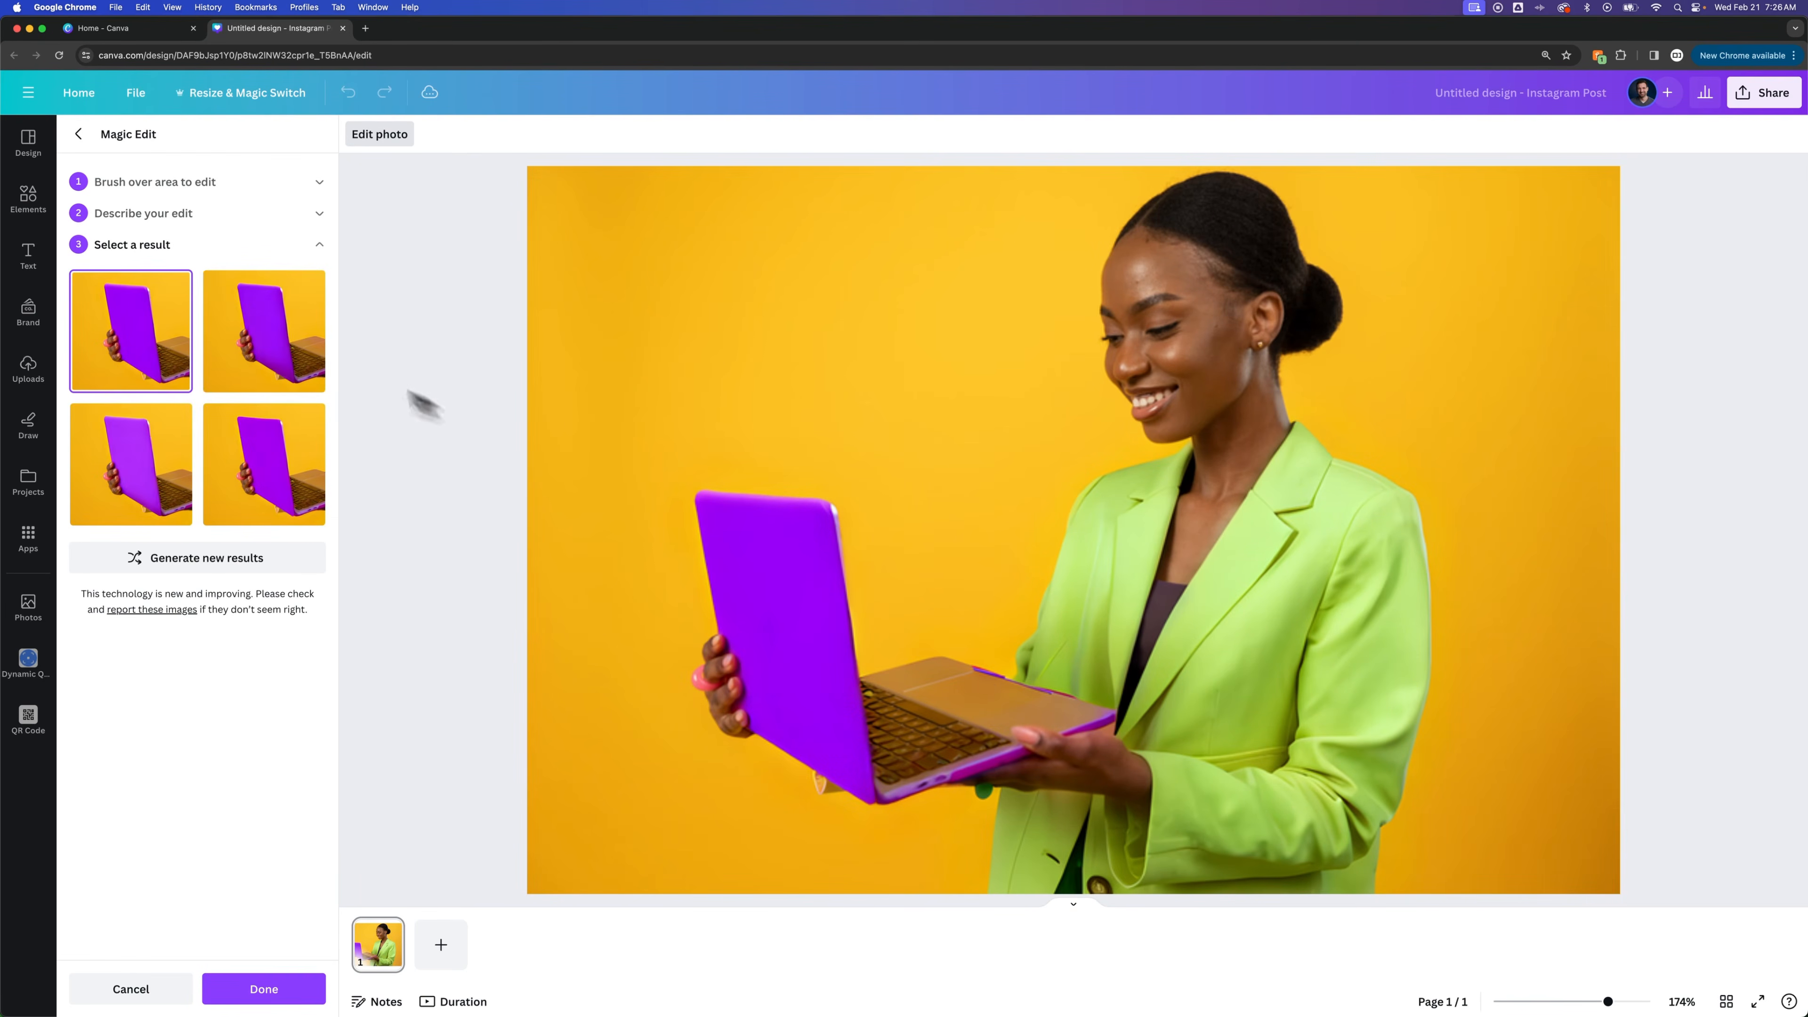
- Preview the generated purple laptop case variations and apply the third, lighter purple result to the photo
click(283, 342)
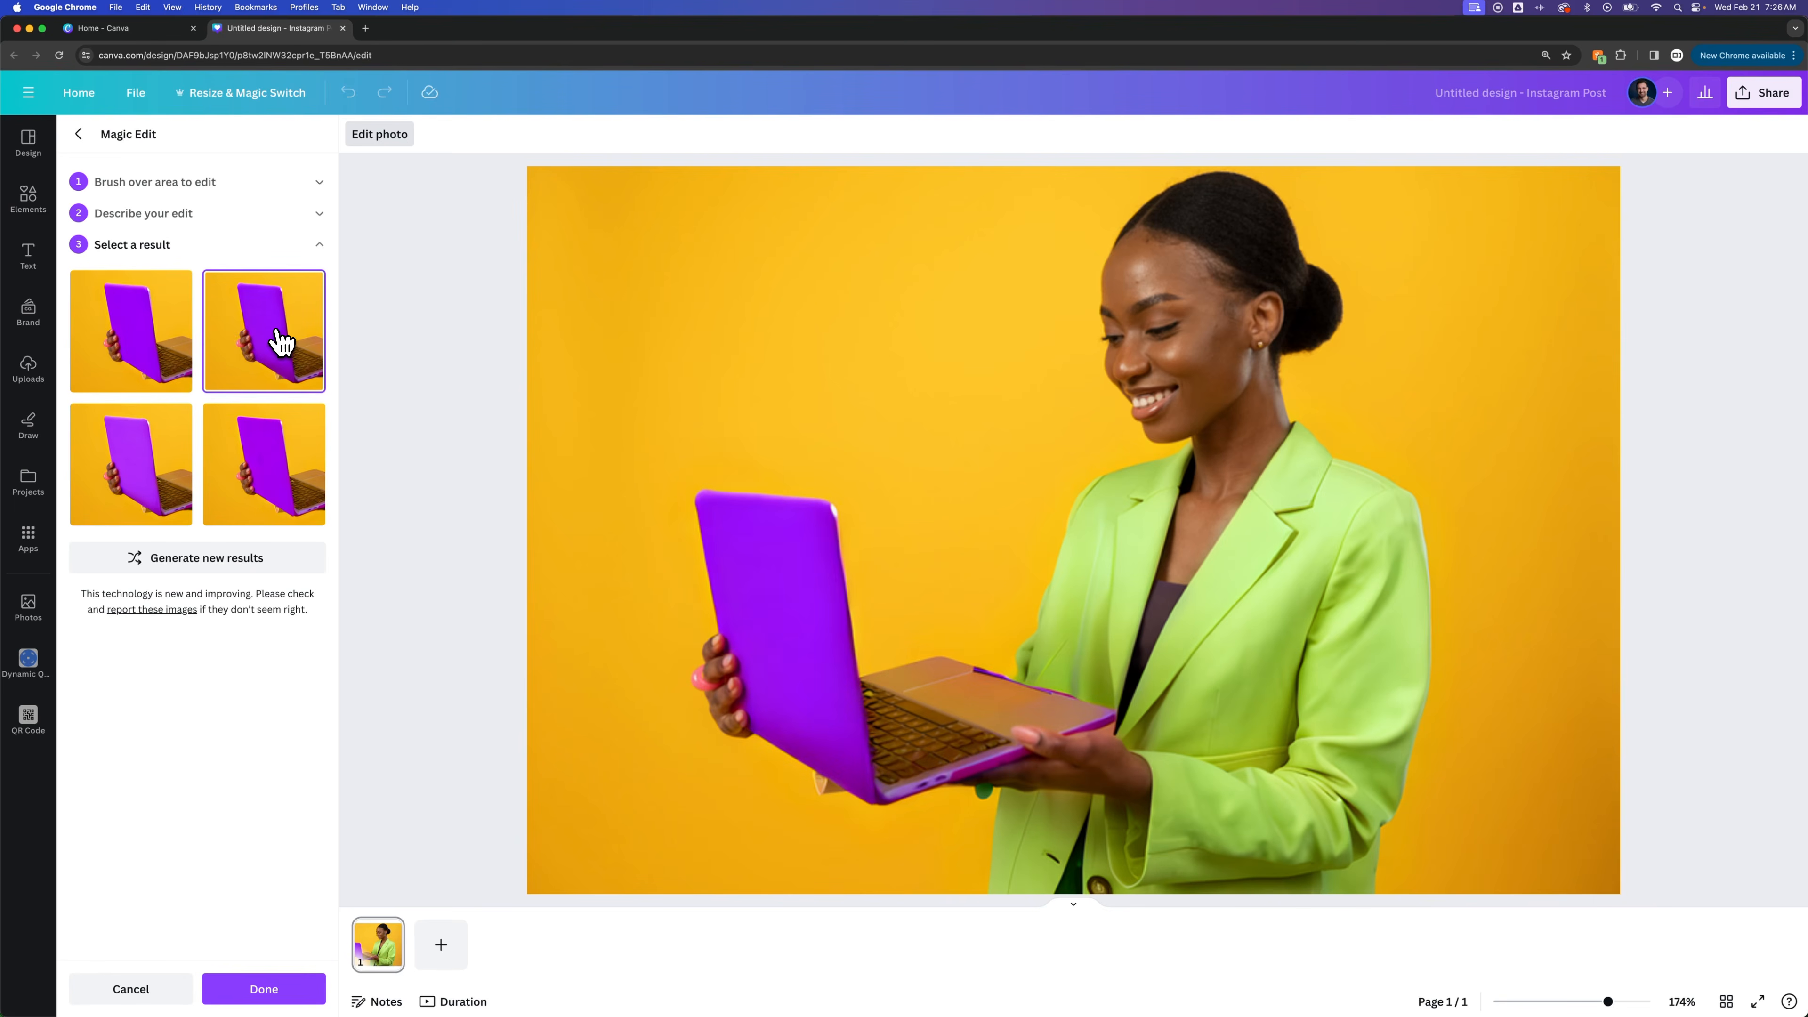
click(146, 475)
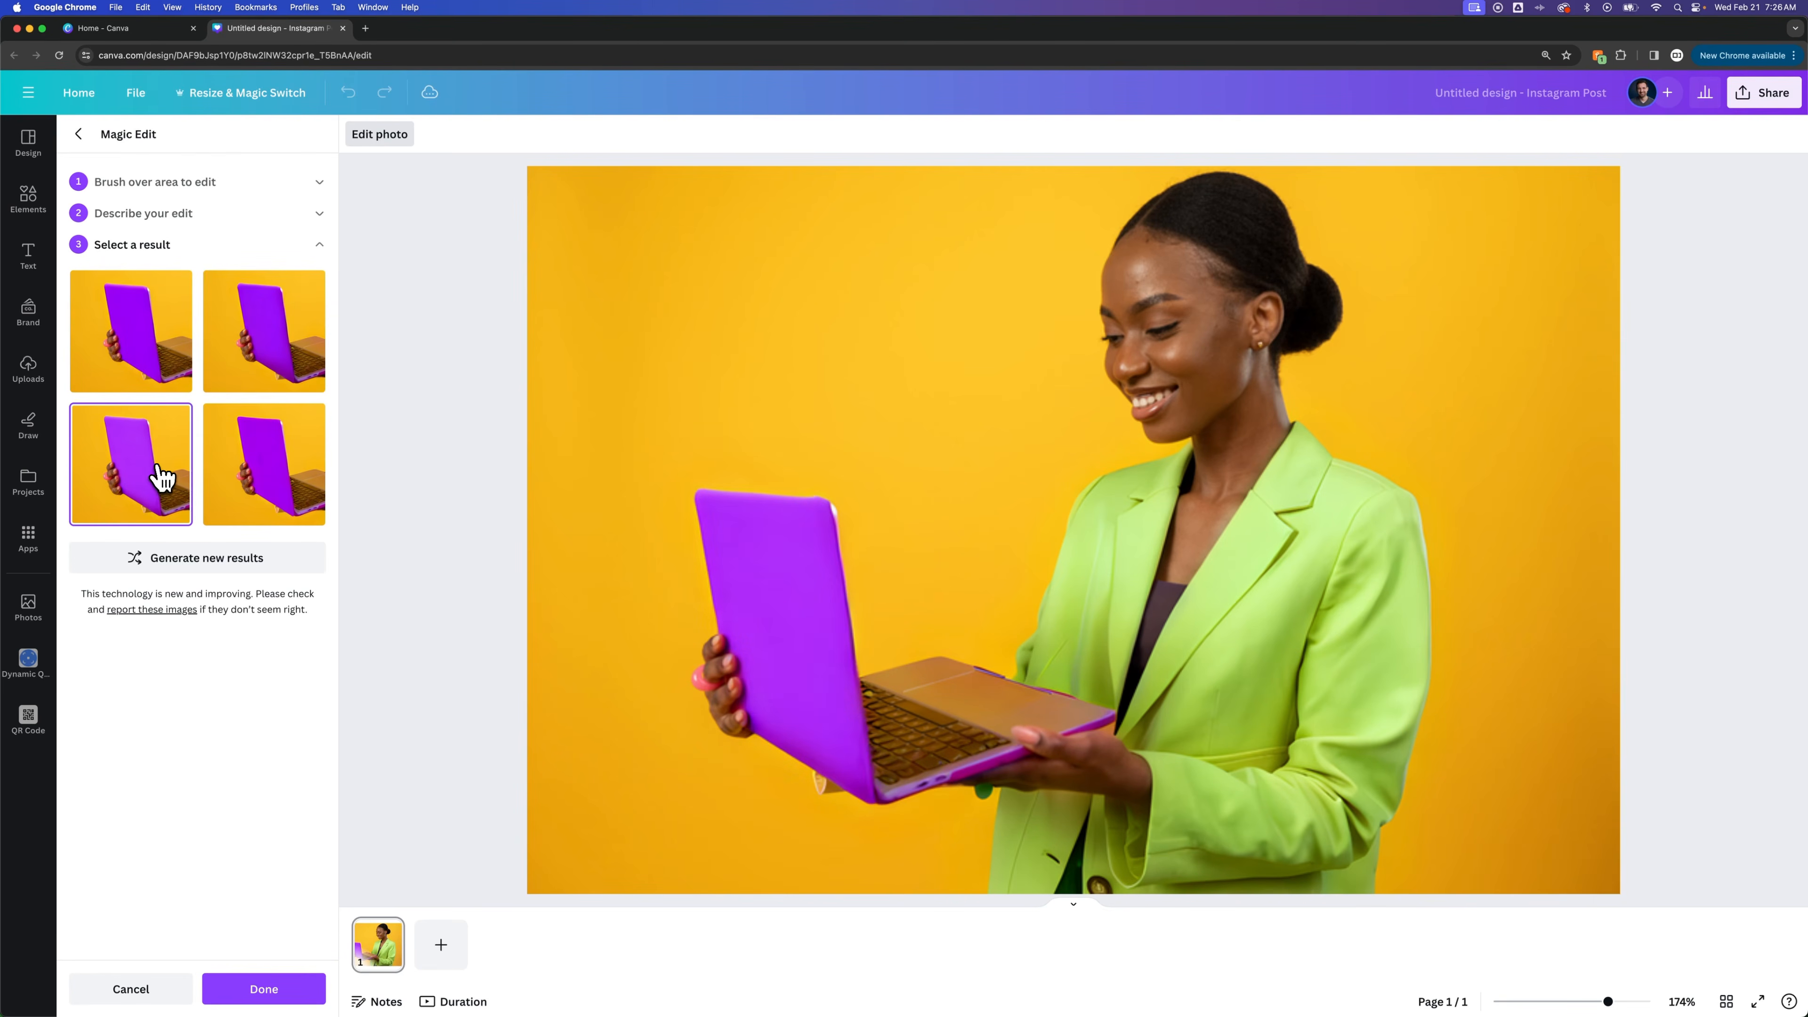
click(251, 480)
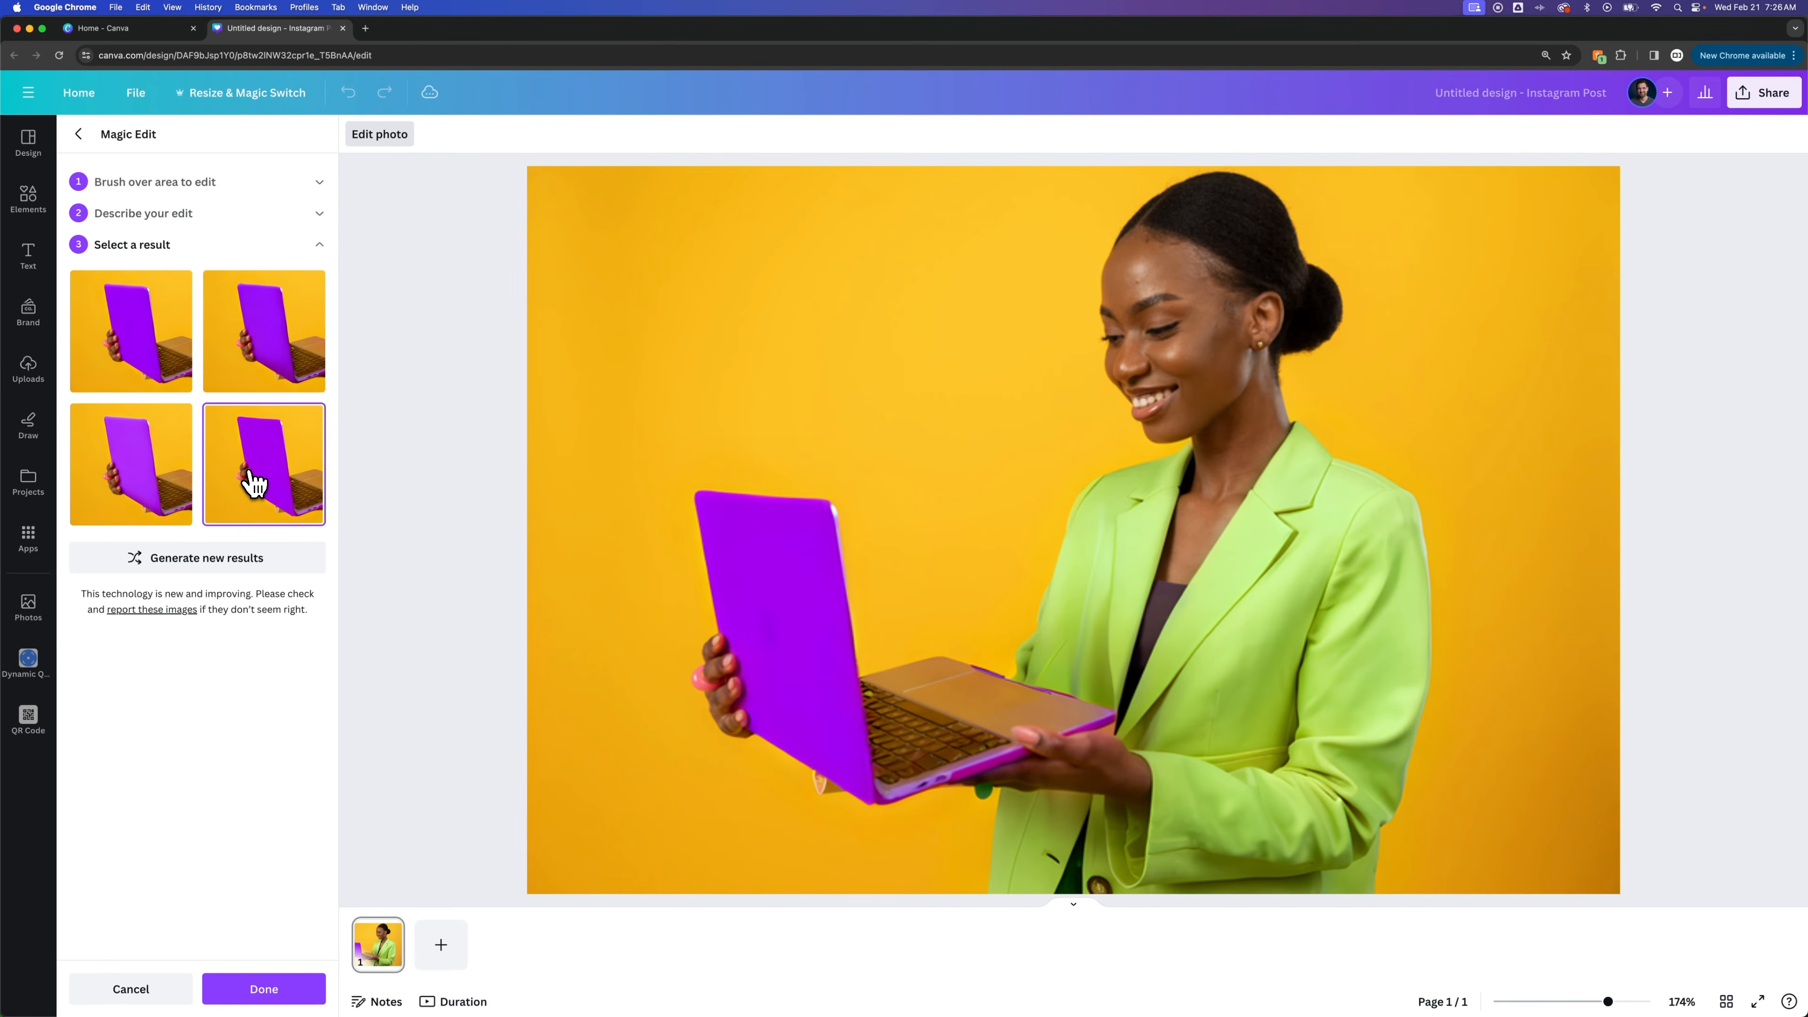
click(124, 482)
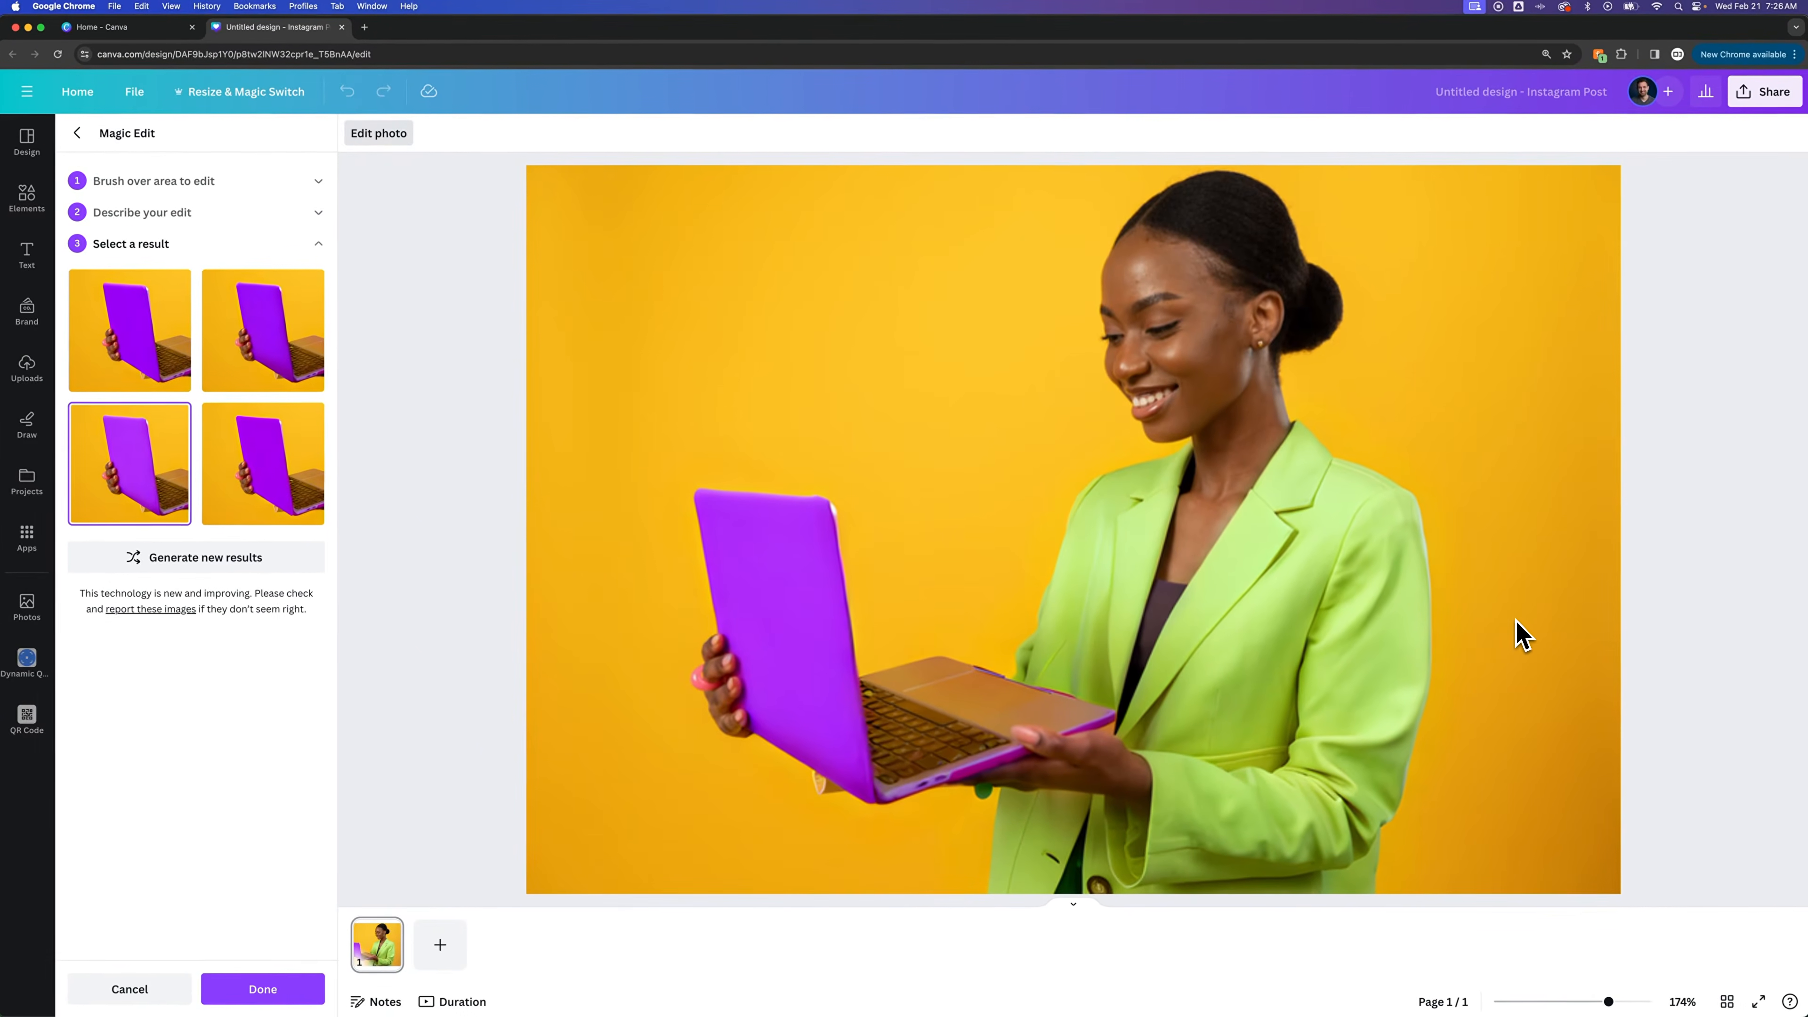
click(270, 988)
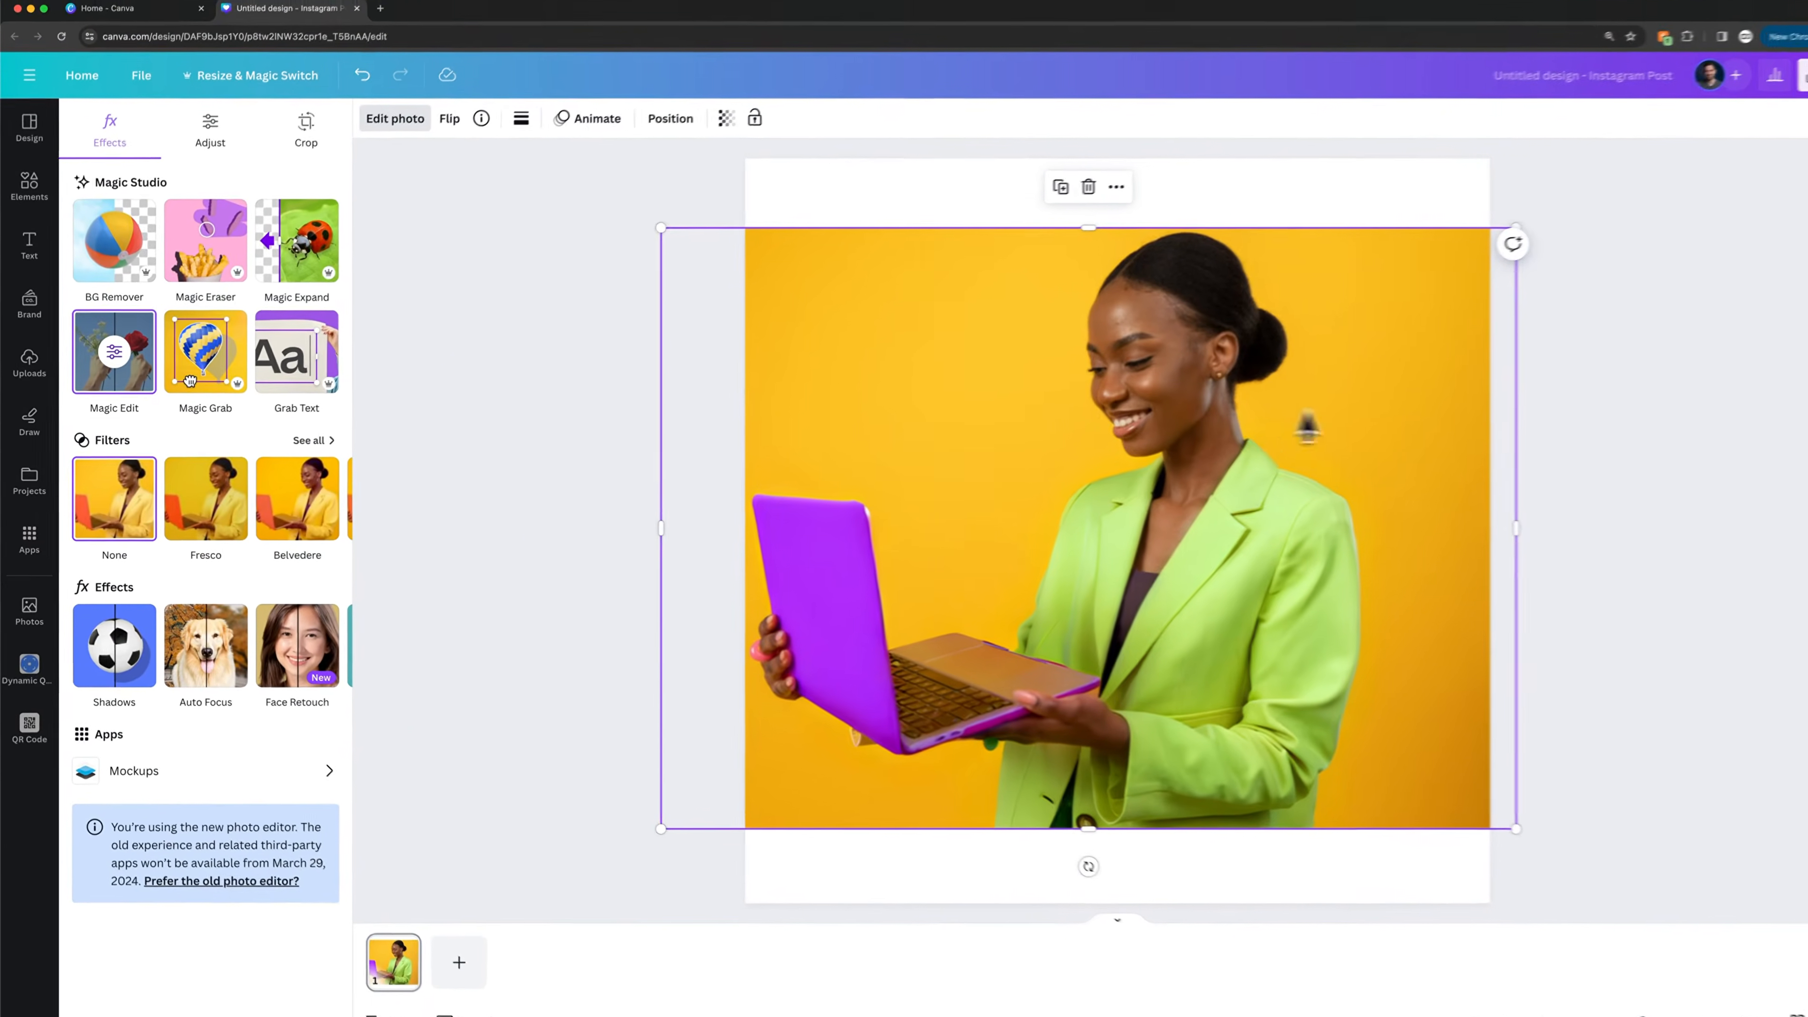
- Move the edited photo slightly upward and to the right on the page, then deselect it
drag(1263, 444, 1273, 433)
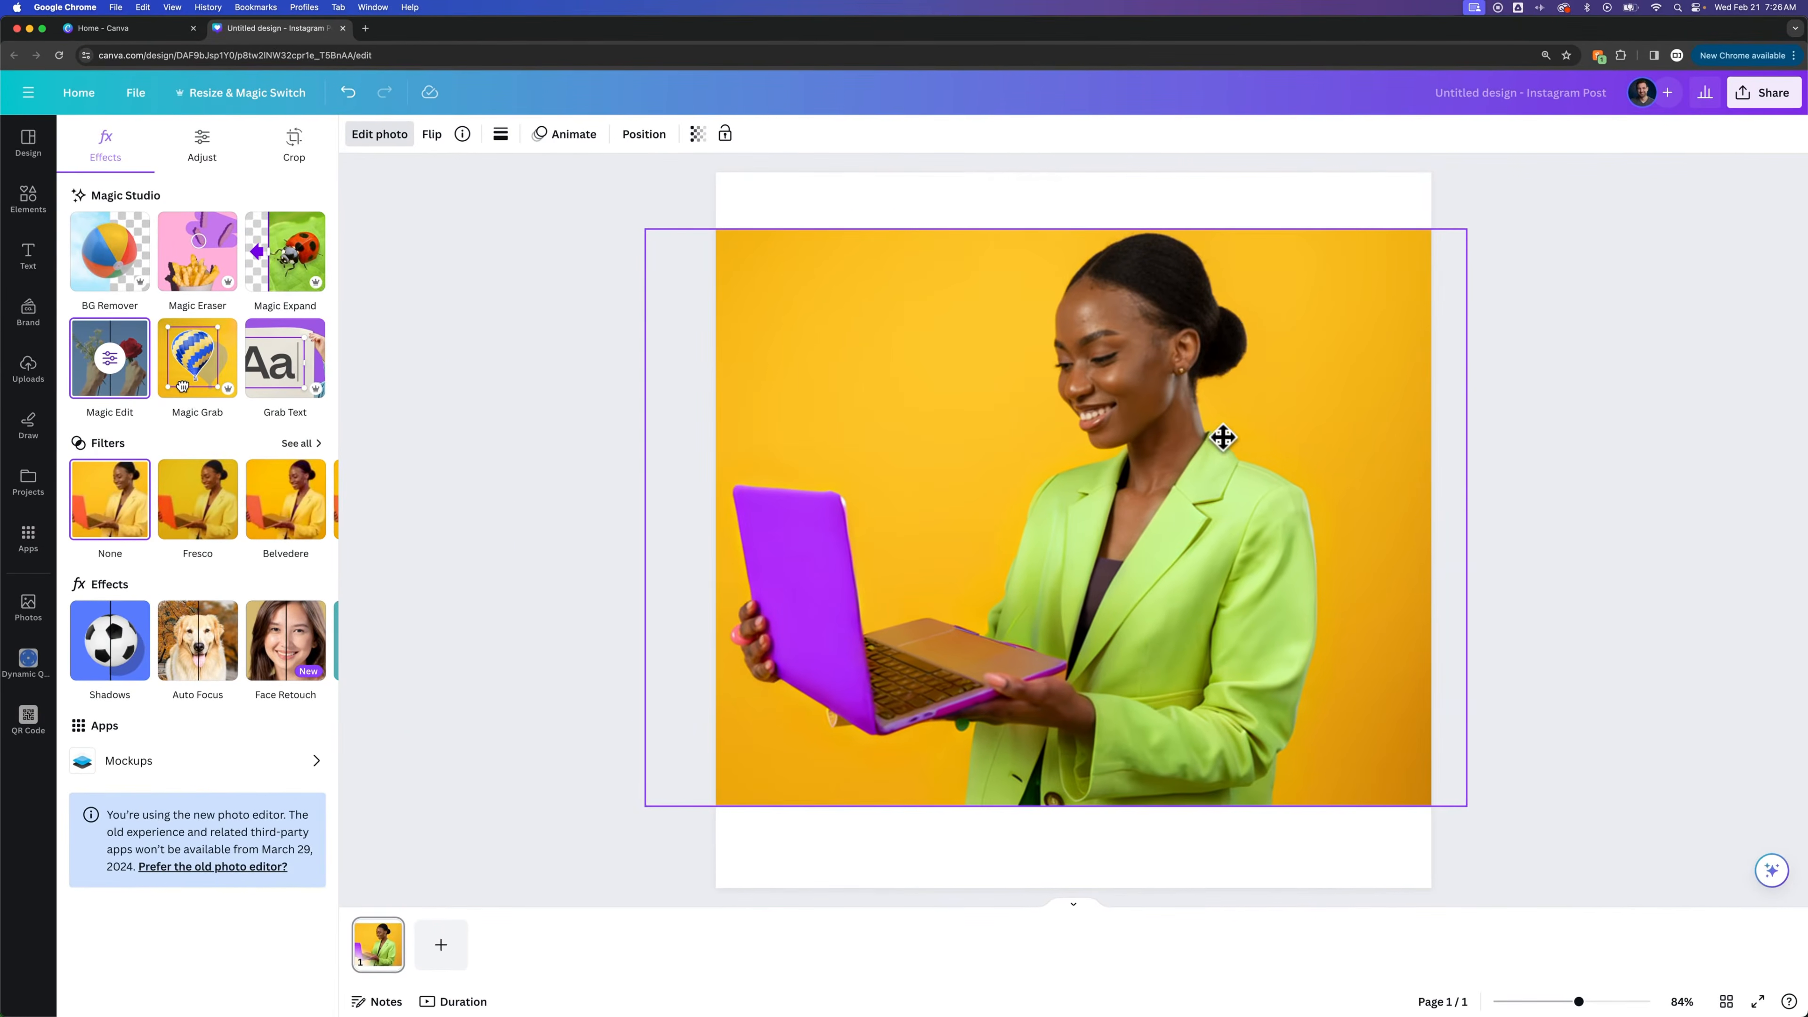
click(1654, 440)
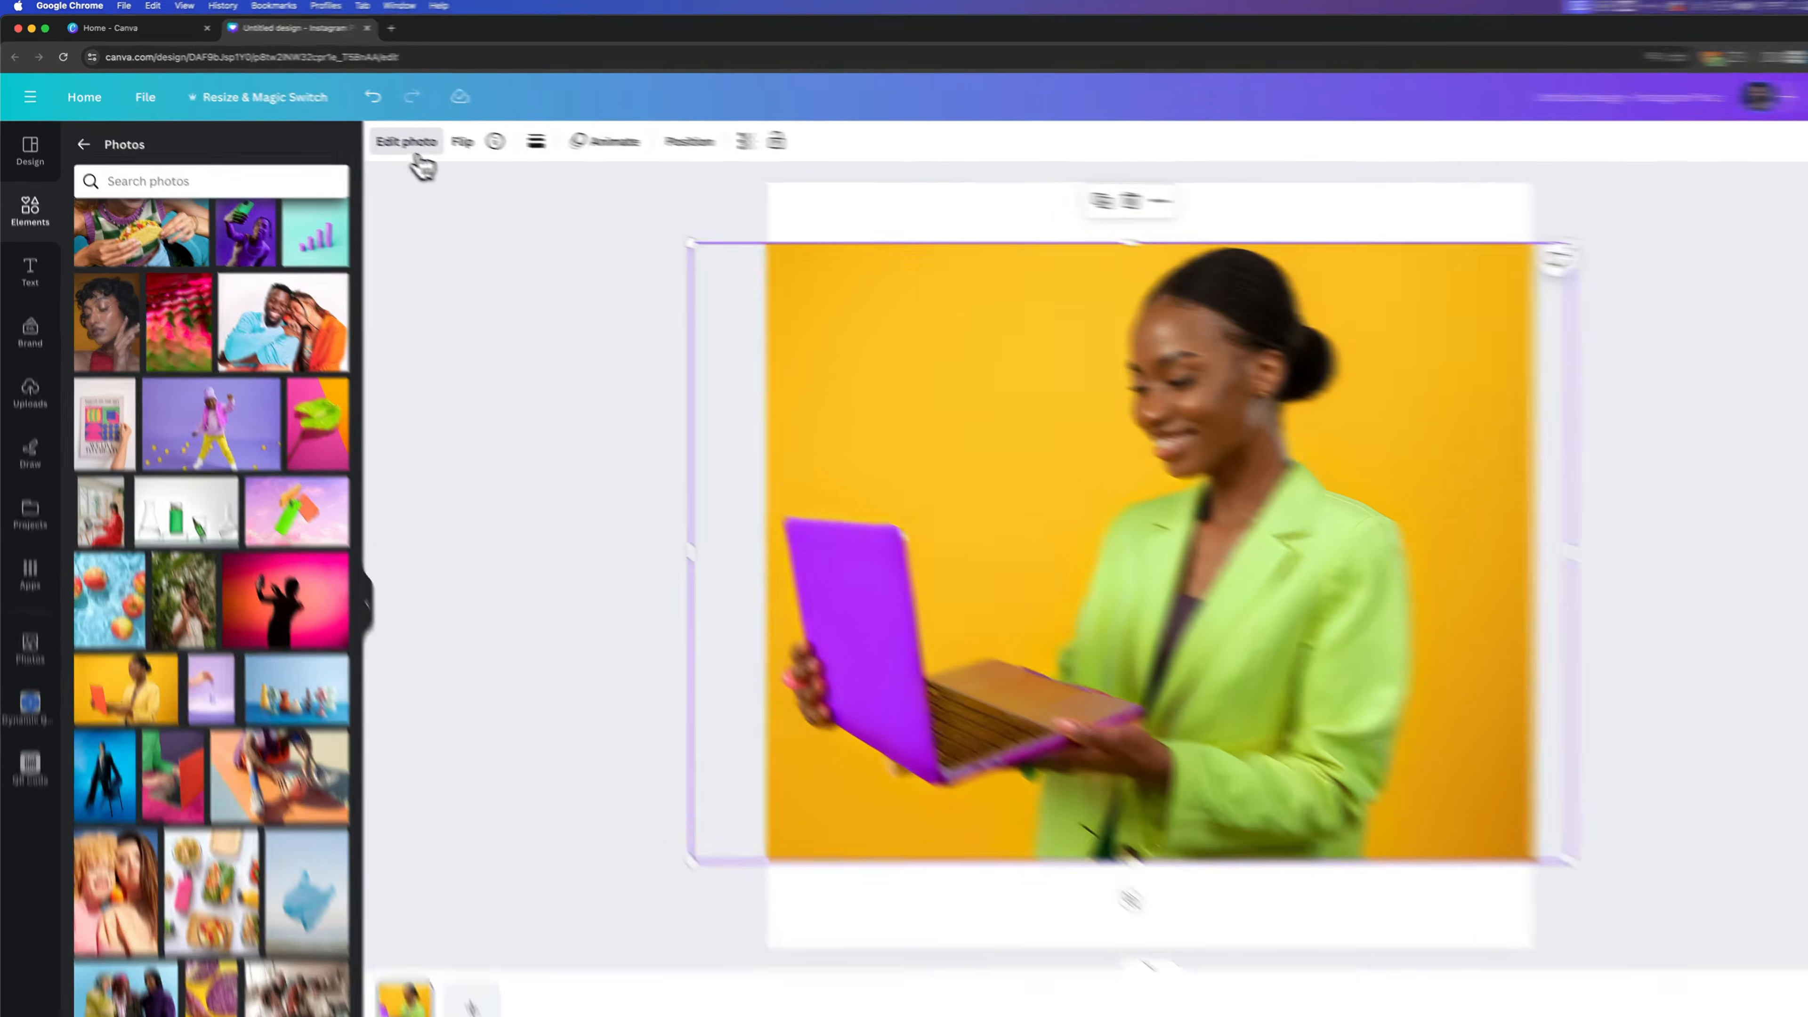
- Open the photo editing effects for the edited photo
click(380, 133)
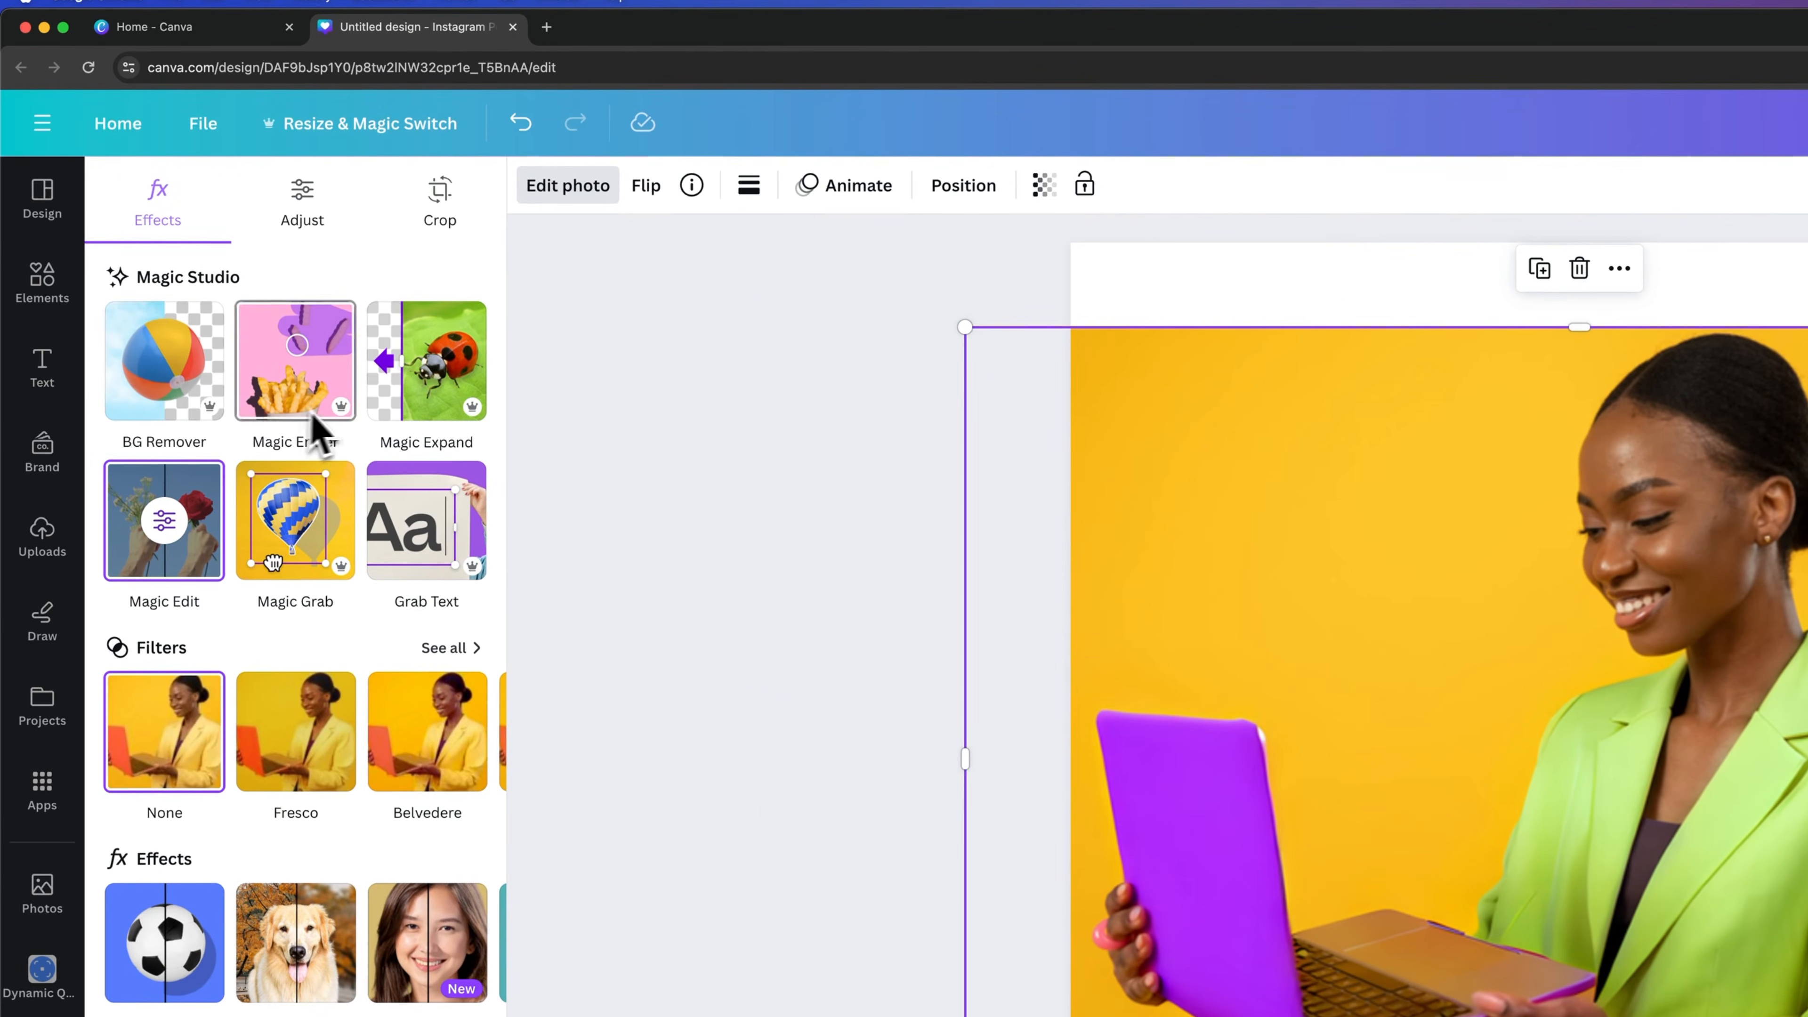